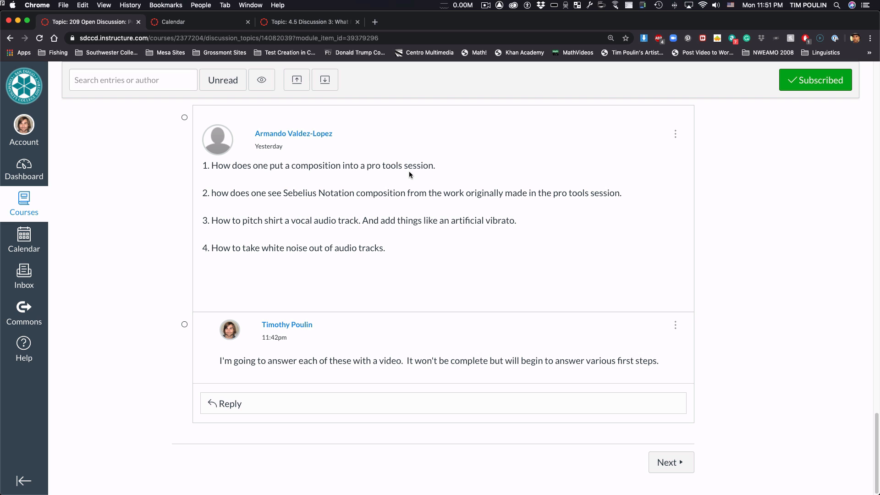
# Switch to Sibelius, stop the orchestral score's playback and clear the selection
pyautogui.press('super+Tab')
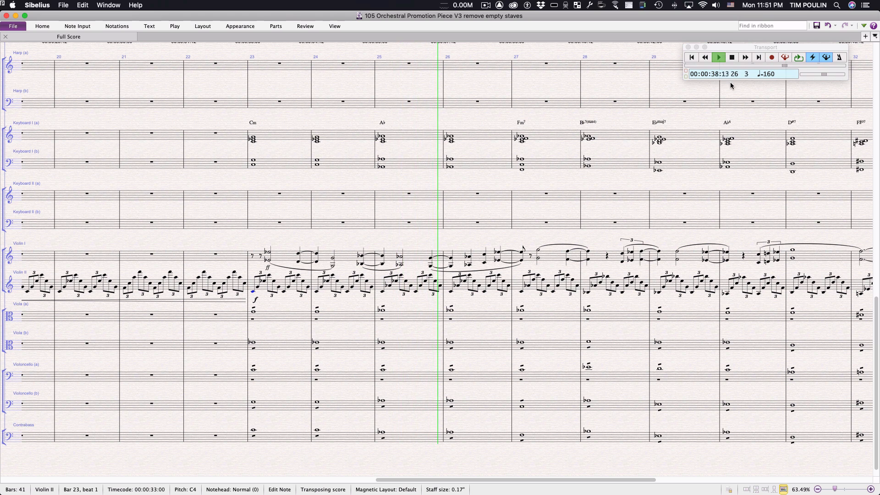
pyautogui.click(732, 58)
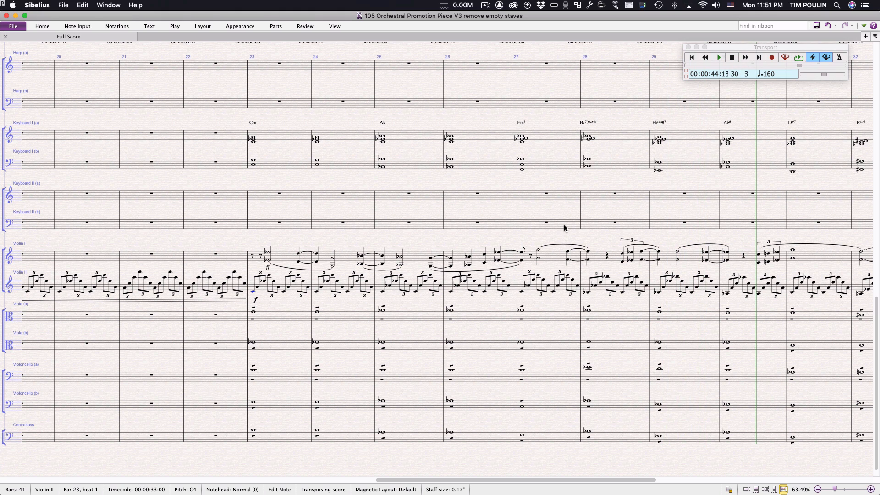
pyautogui.press('Escape')
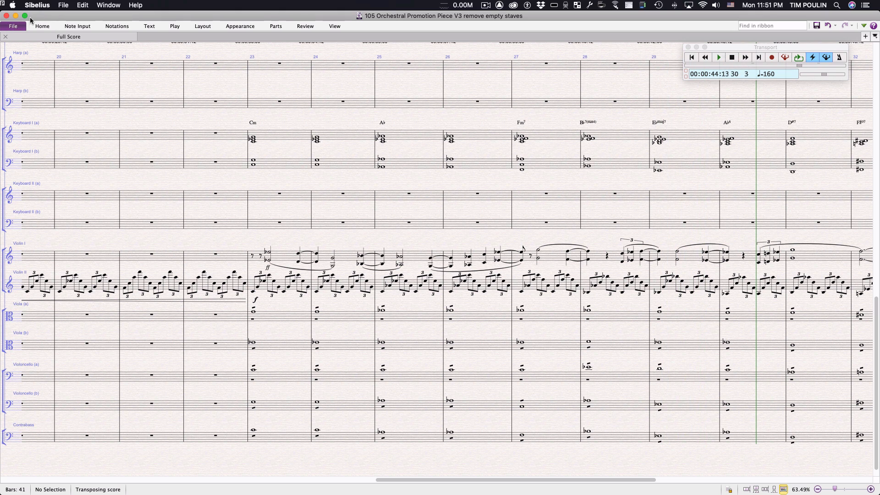
pyautogui.click(42, 26)
pyautogui.click(175, 27)
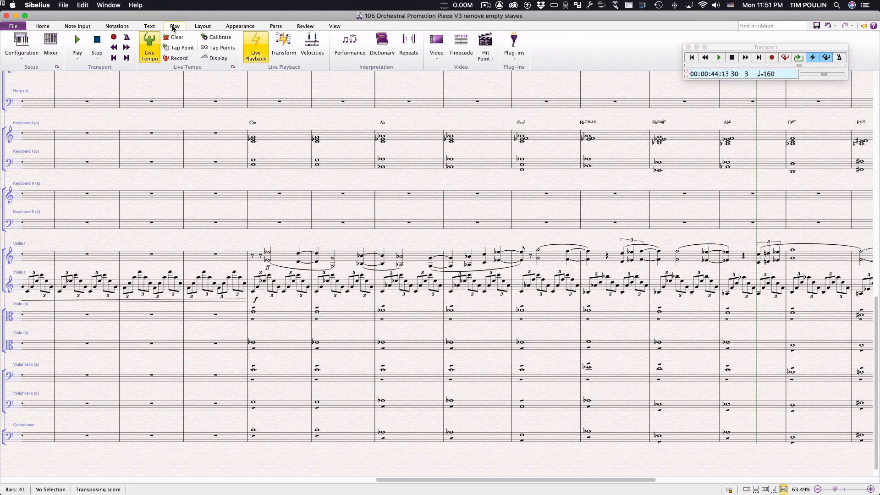
pyautogui.click(21, 45)
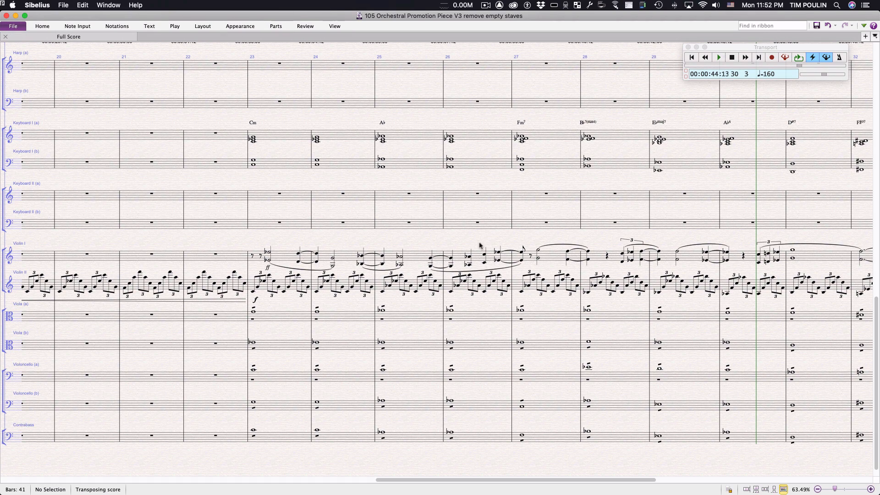
pyautogui.moveTo(486, 239); pyautogui.dragTo(448, 241)
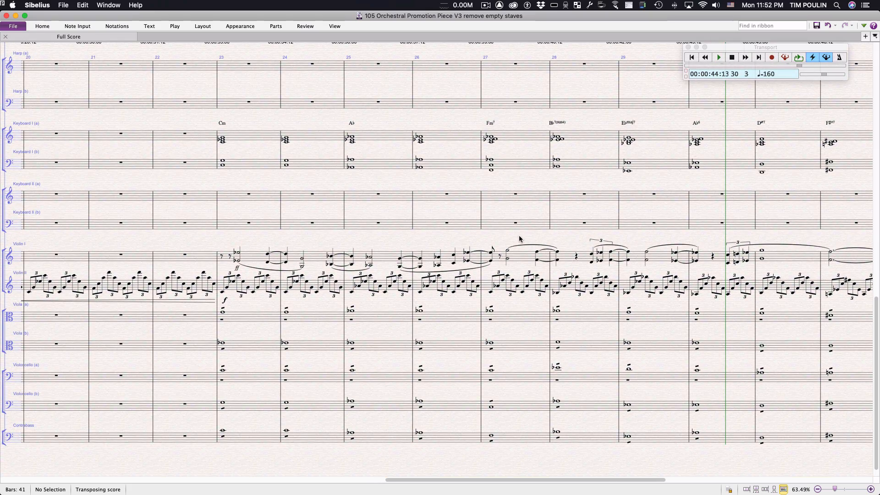
pyautogui.moveTo(519, 237); pyautogui.dragTo(525, 237)
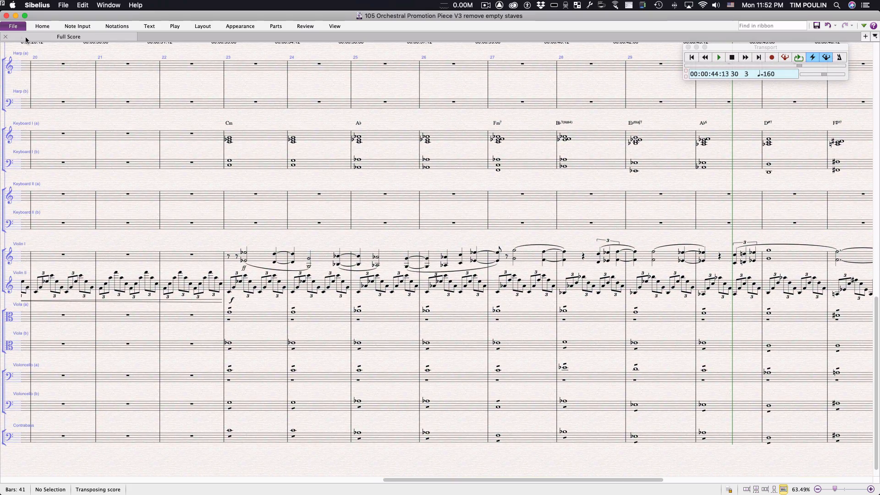
pyautogui.click(15, 29)
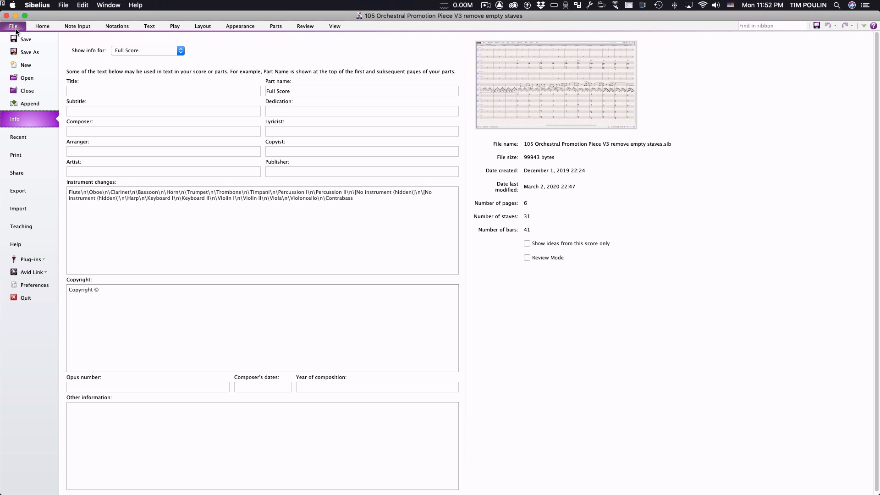
pyautogui.click(14, 26)
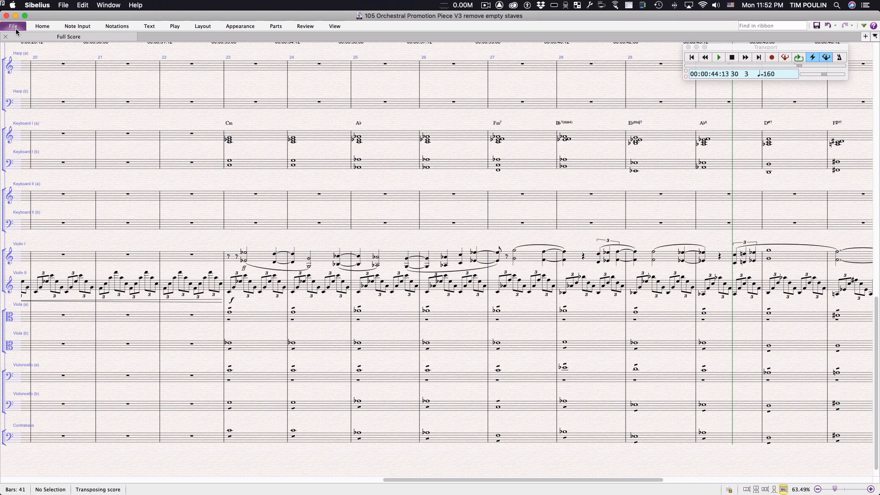
# Open the score's MIDI export options and choose General MIDI as the different playback device
pyautogui.click(16, 30)
pyautogui.click(21, 191)
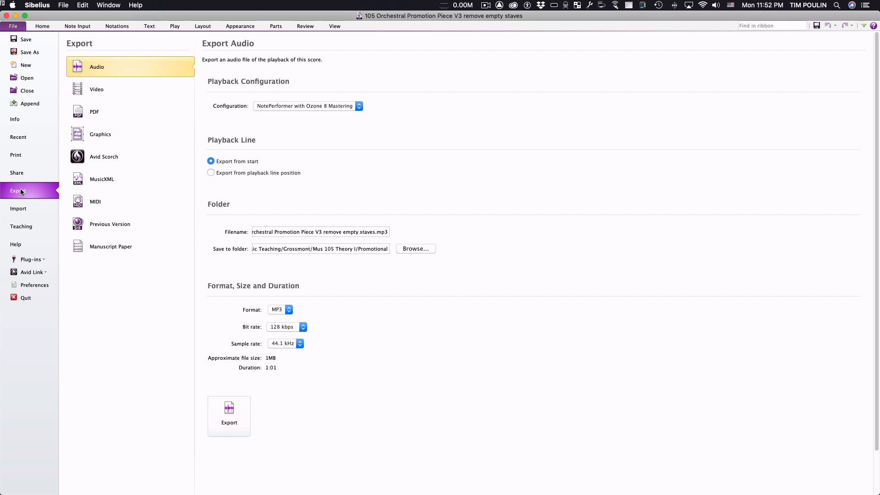
pyautogui.click(103, 203)
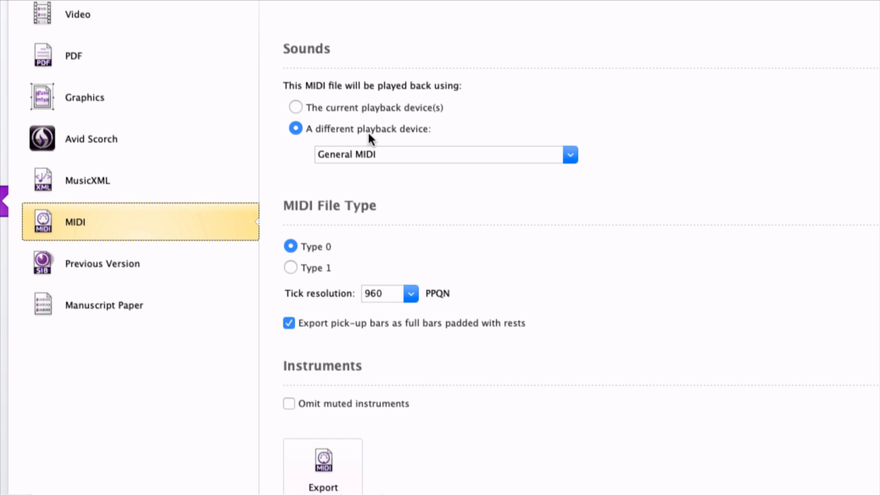
pyautogui.click(399, 149)
pyautogui.click(571, 154)
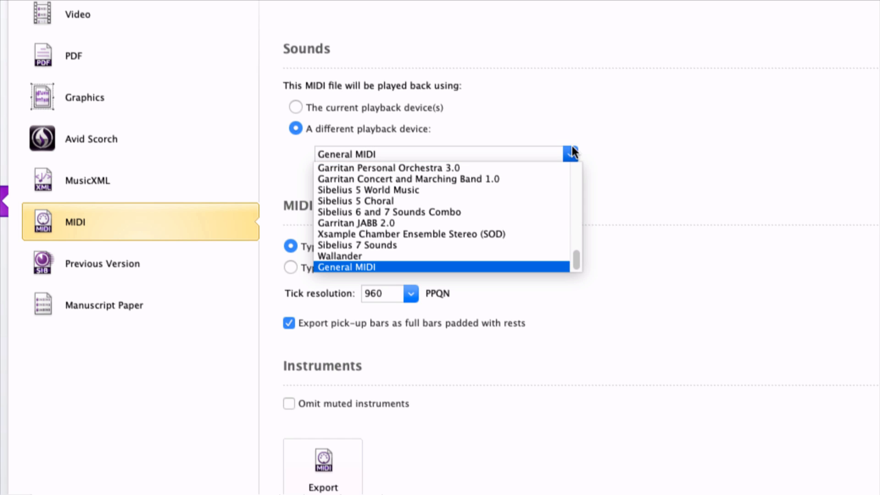
pyautogui.click(572, 148)
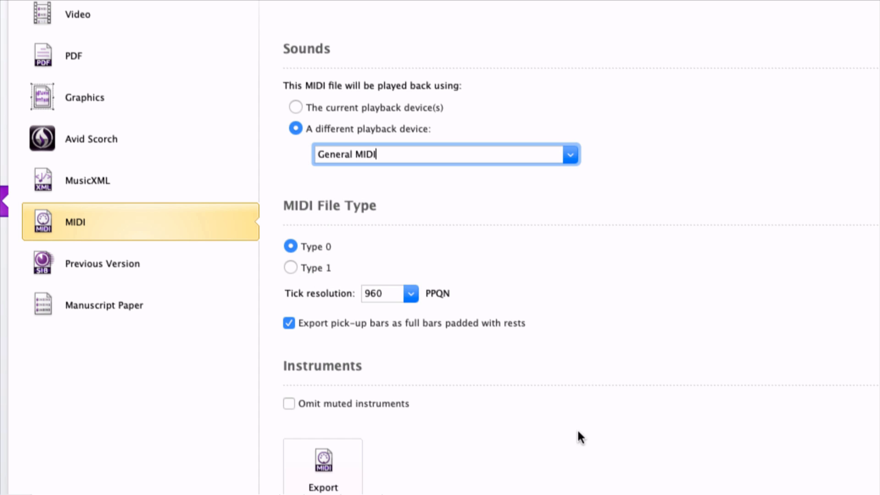
pyautogui.scroll(-3, 578, 436)
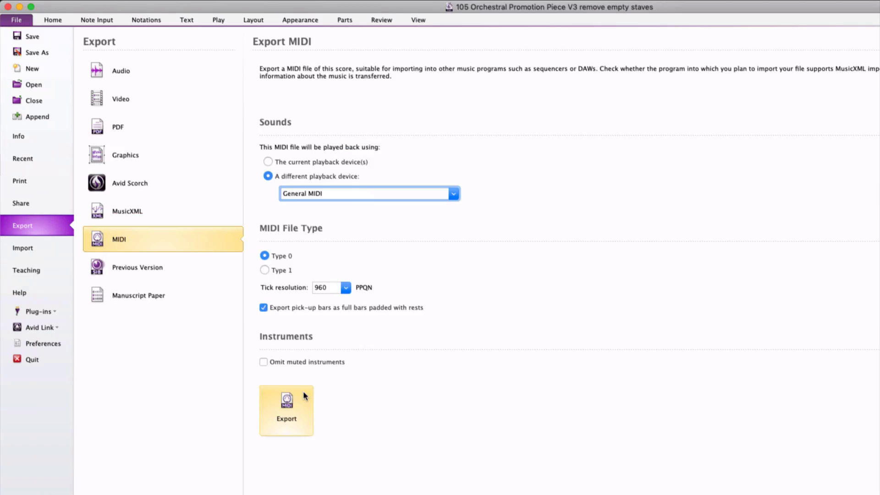
# Export the score as a MIDI file to the Desktop, replacing the existing file of the same name
pyautogui.press('ctrl')
pyautogui.click(235, 332)
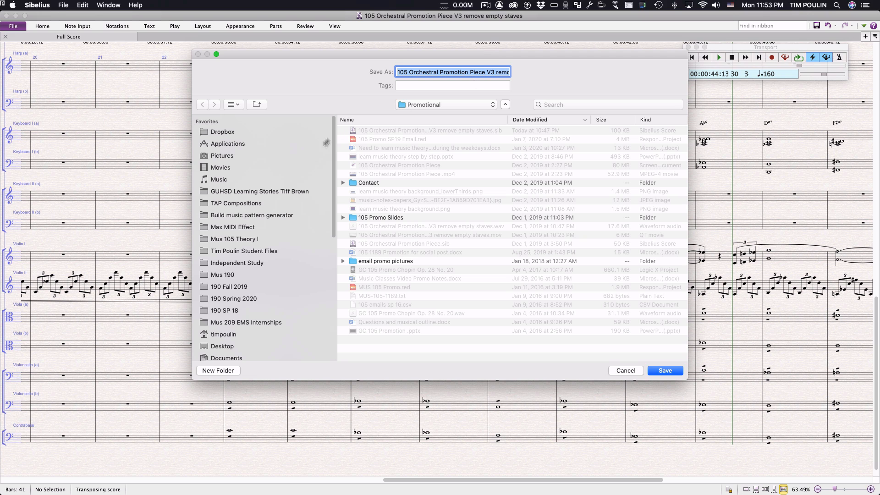
pyautogui.click(237, 351)
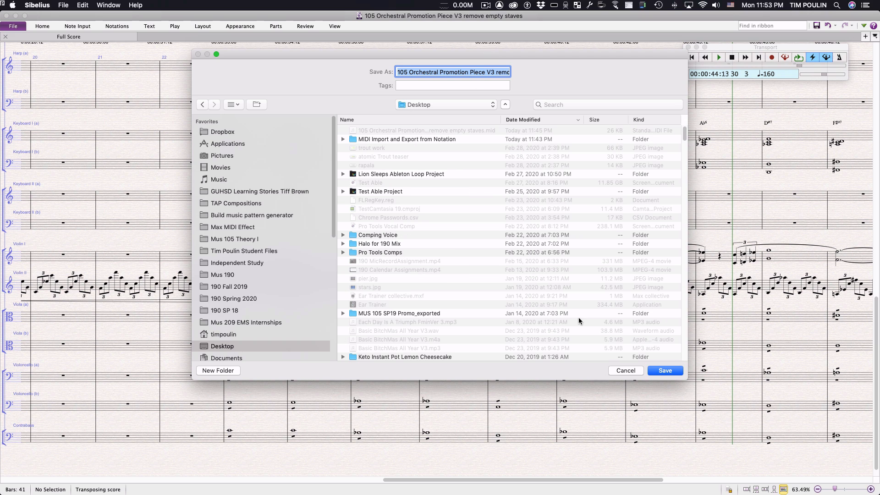
pyautogui.click(660, 370)
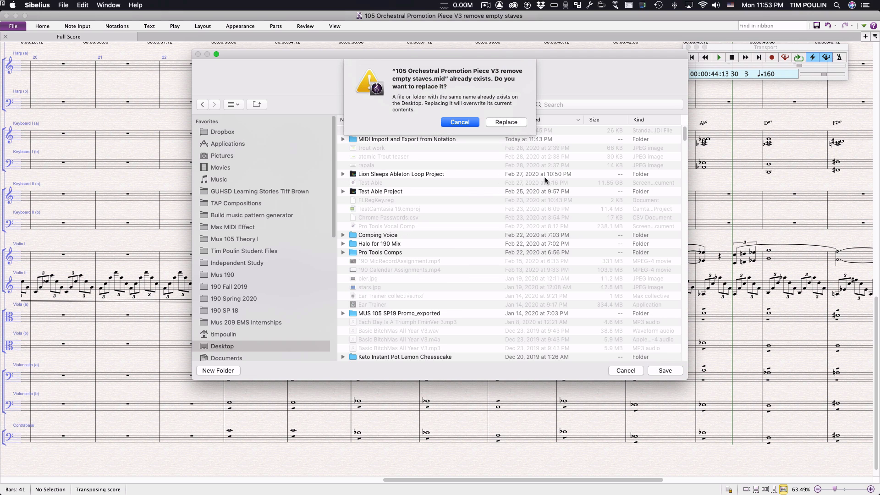
pyautogui.click(503, 123)
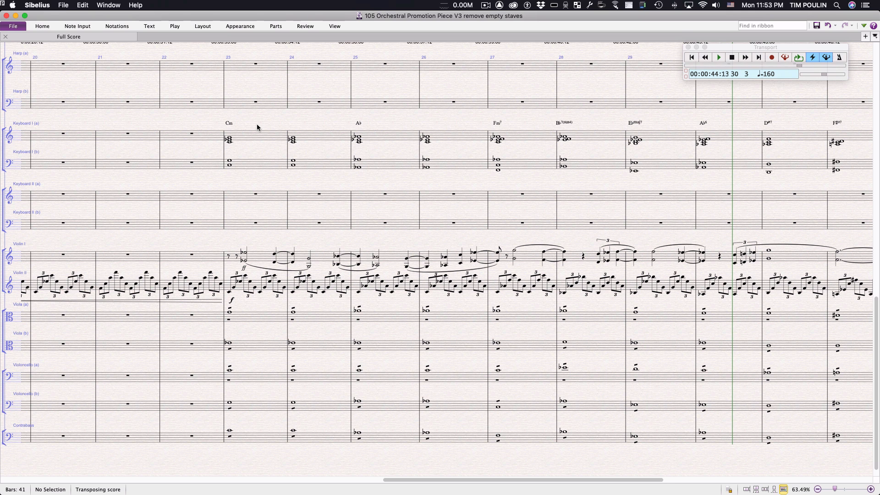
# Switch to Pro Tools and open "105 Orchestral Promotion Piece V3 remove empty staves.mid" from the Desktop for MIDI import
pyautogui.hscroll(-1, 261, 124)
pyautogui.press('super+Tab')
pyautogui.press('super+Tab')
pyautogui.press('super+Tab')
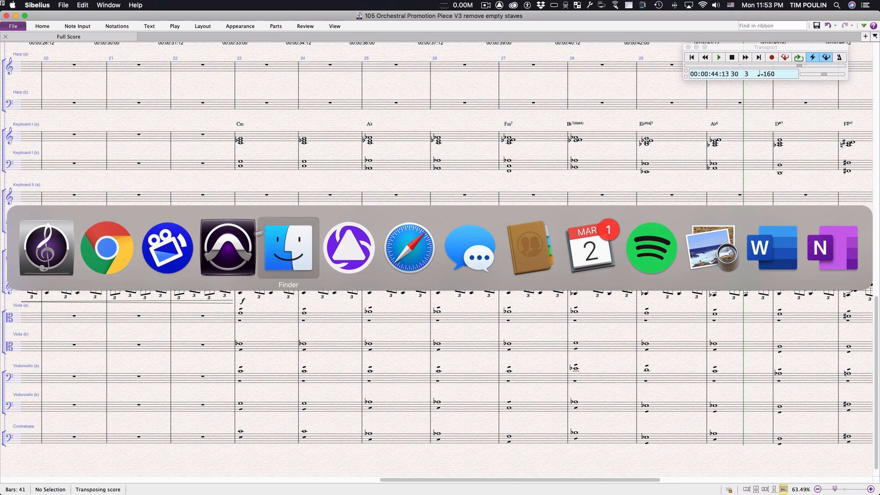
pyautogui.click(248, 232)
pyautogui.click(68, 5)
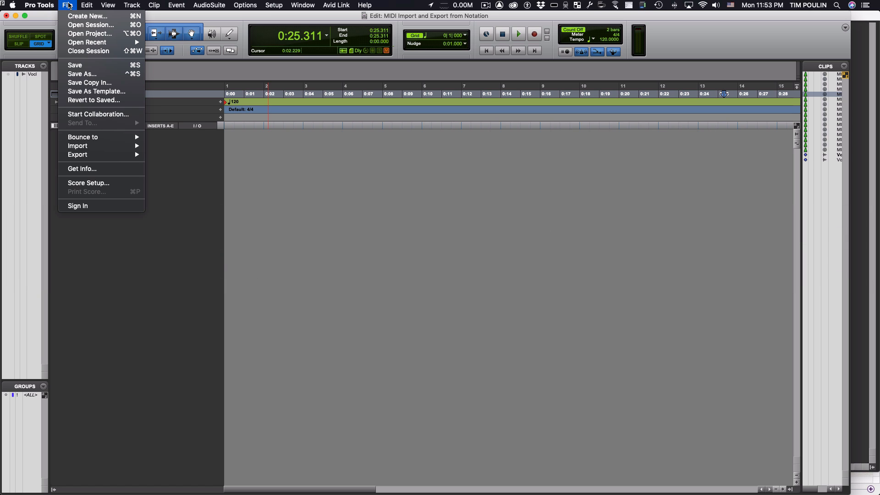
pyautogui.moveTo(106, 145)
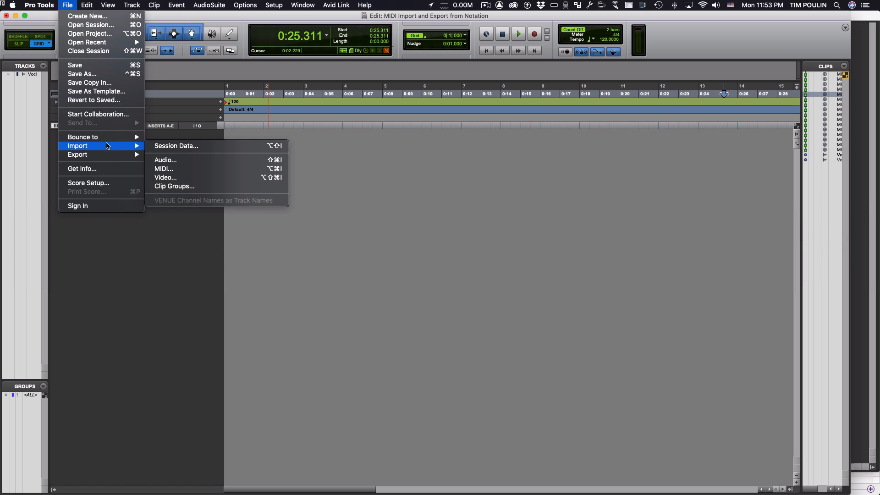
pyautogui.click(169, 168)
pyautogui.click(424, 94)
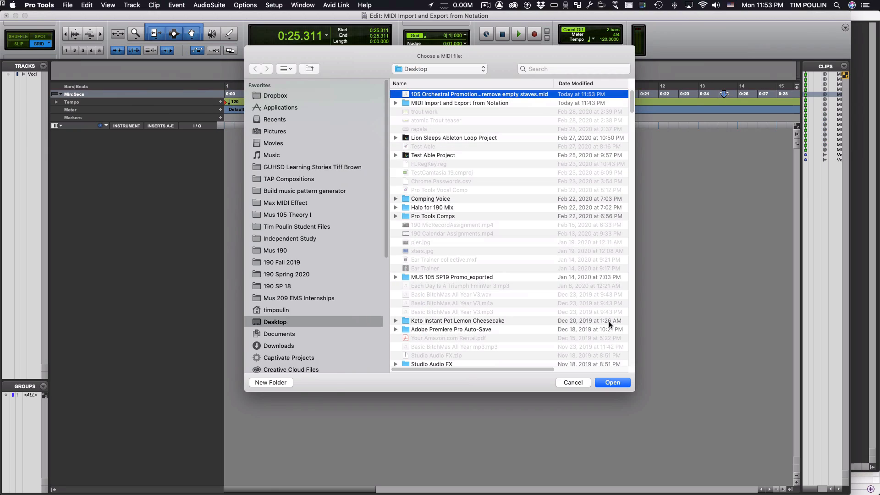
pyautogui.click(613, 382)
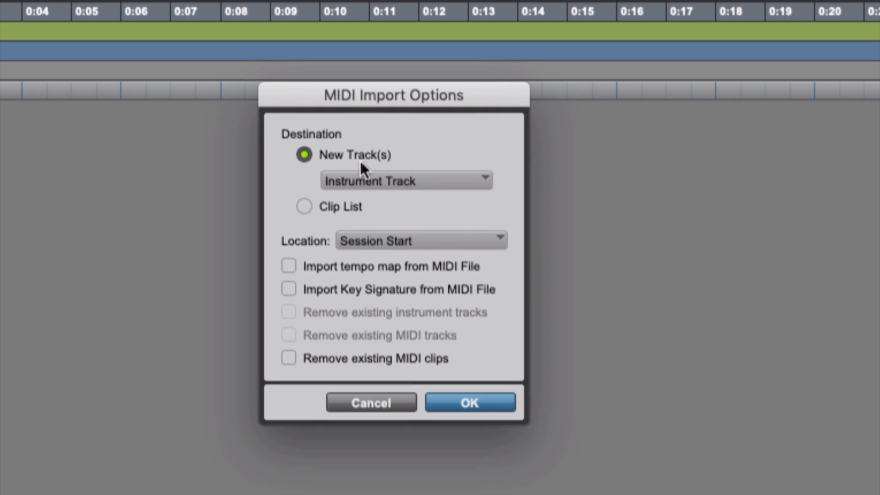
# Import the MIDI file to new Instrument Tracks, located at Session Start
pyautogui.click(390, 179)
pyautogui.click(403, 153)
pyautogui.click(417, 180)
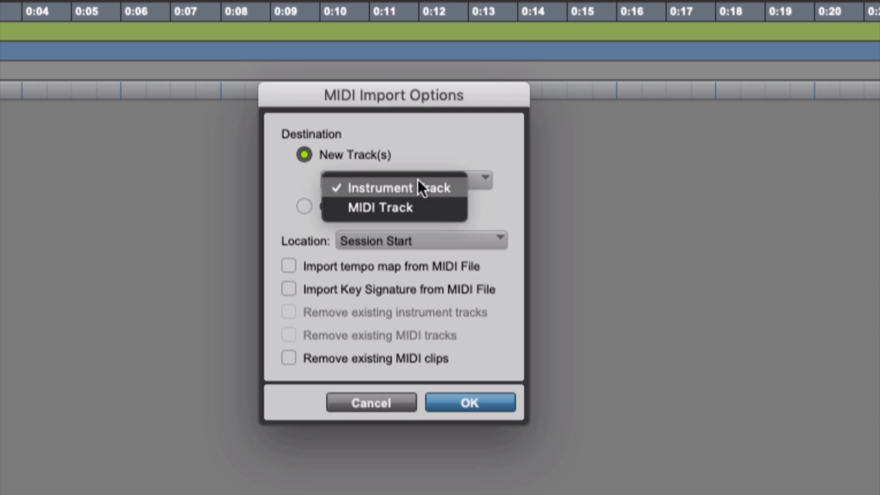
pyautogui.click(417, 181)
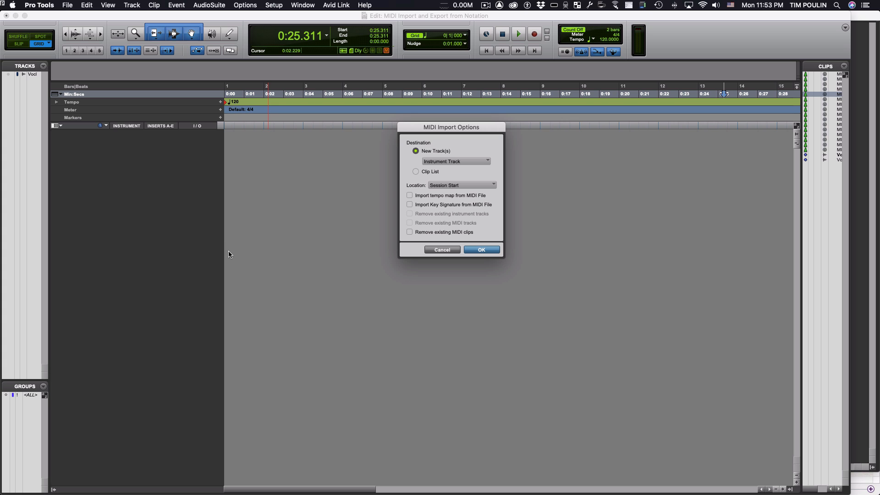
pyautogui.press('Return')
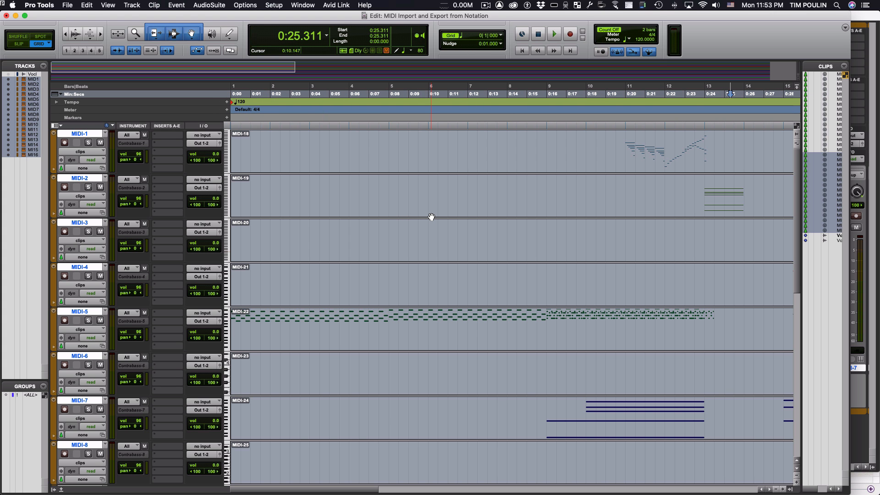
# Set the MIDI-1 track's height to mini and the MIDI-2 track's height to small
pyautogui.scroll(10, 431, 217)
pyautogui.scroll(-10, 432, 217)
pyautogui.scroll(10, 432, 216)
pyautogui.click(55, 134)
pyautogui.click(66, 120)
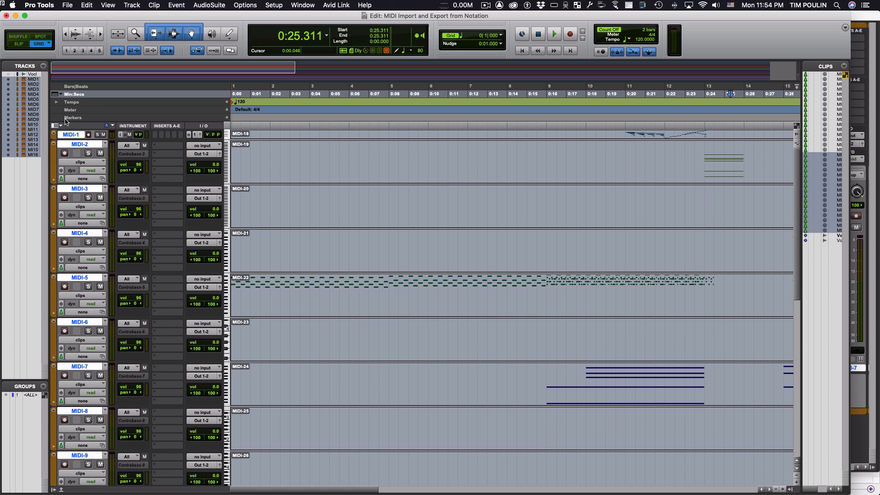
pyautogui.click(55, 145)
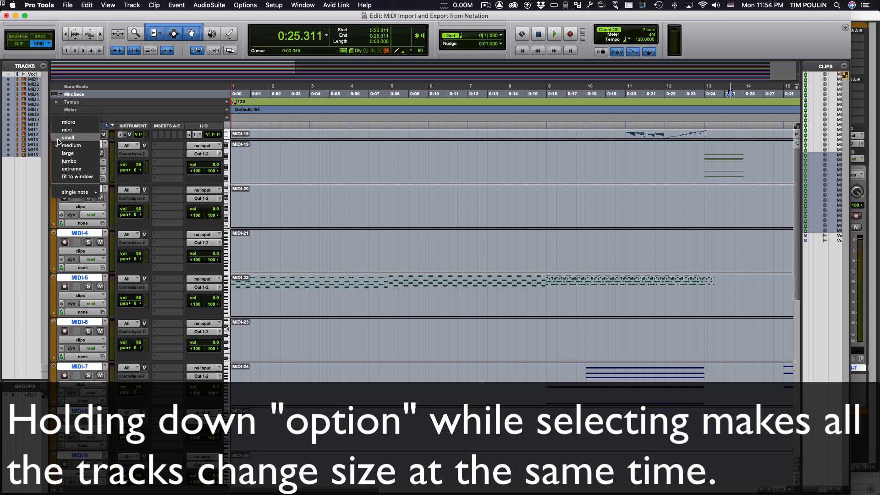
pyautogui.click(57, 138)
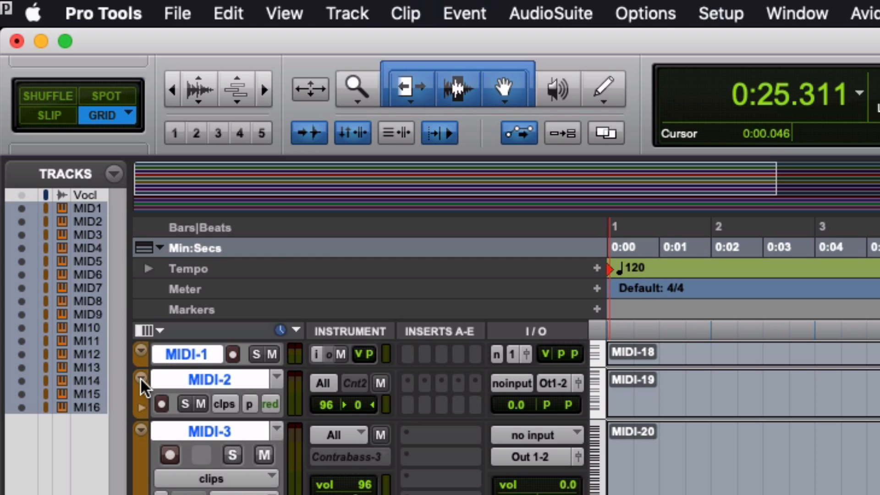
# Set the height of all imported MIDI tracks to mini at once
pyautogui.click(141, 377)
pyautogui.moveTo(177, 342)
pyautogui.click(306, 355)
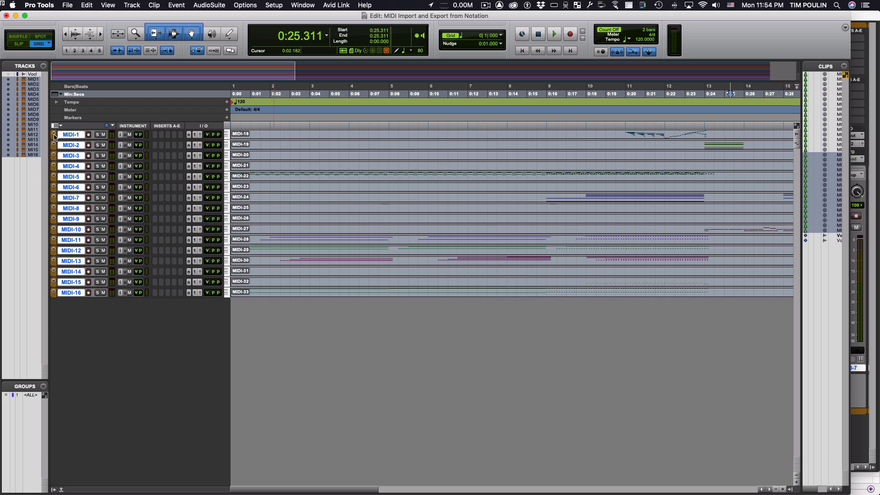
# Set the height of all imported MIDI tracks to medium at once
pyautogui.click(54, 136)
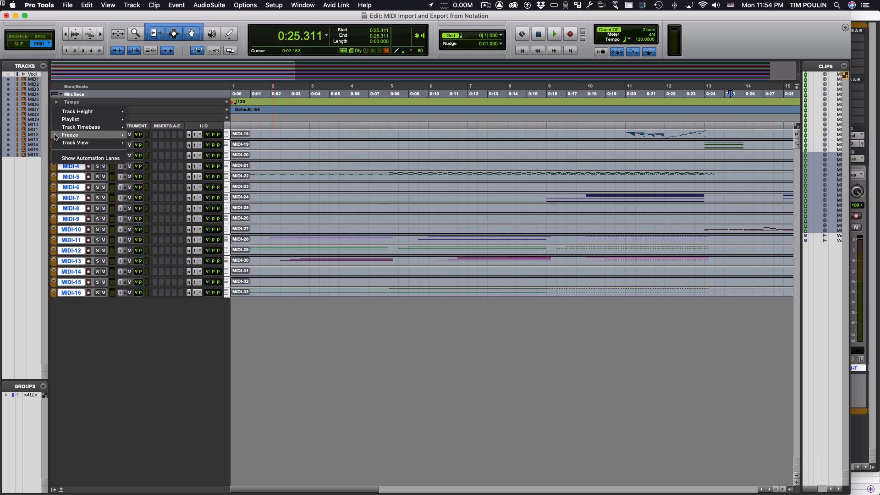
pyautogui.moveTo(94, 113)
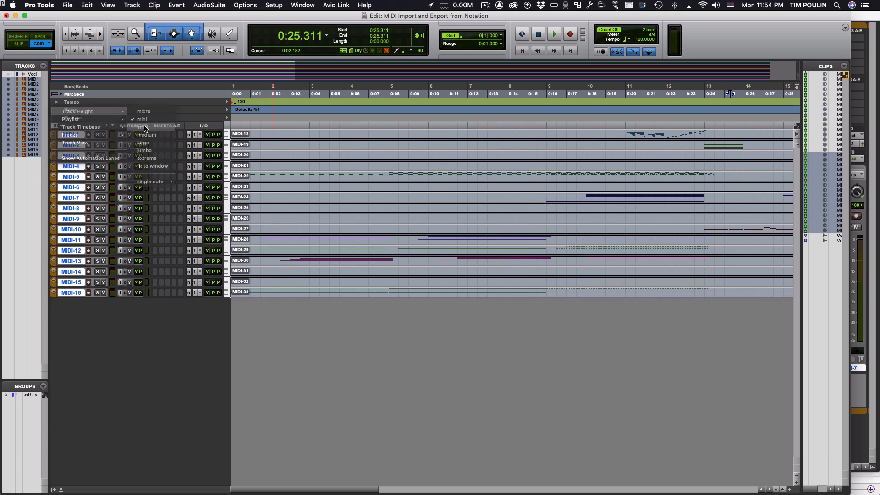
pyautogui.click(146, 135)
# Insert the stereo Kontakt multichannel instrument plug-in on the first insert of the MIDI-13 track
pyautogui.hscroll(20, 659, 188)
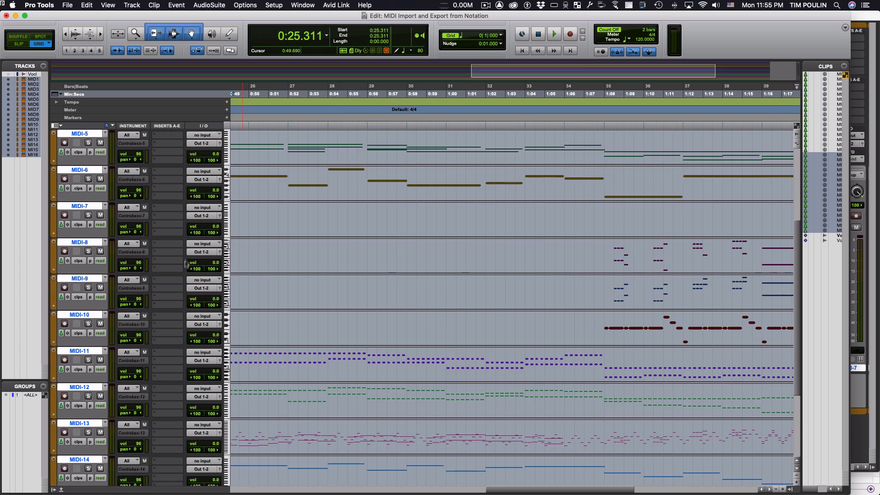
pyautogui.scroll(-3, 182, 296)
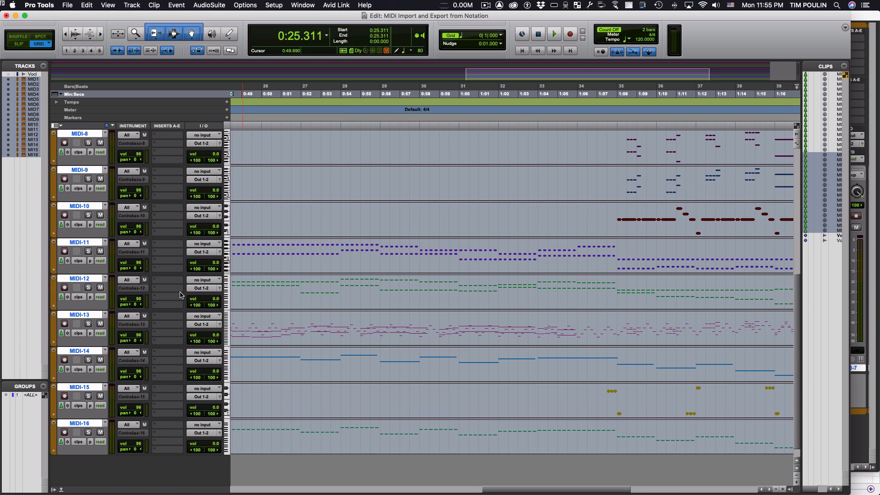
pyautogui.click(166, 319)
pyautogui.moveTo(204, 317)
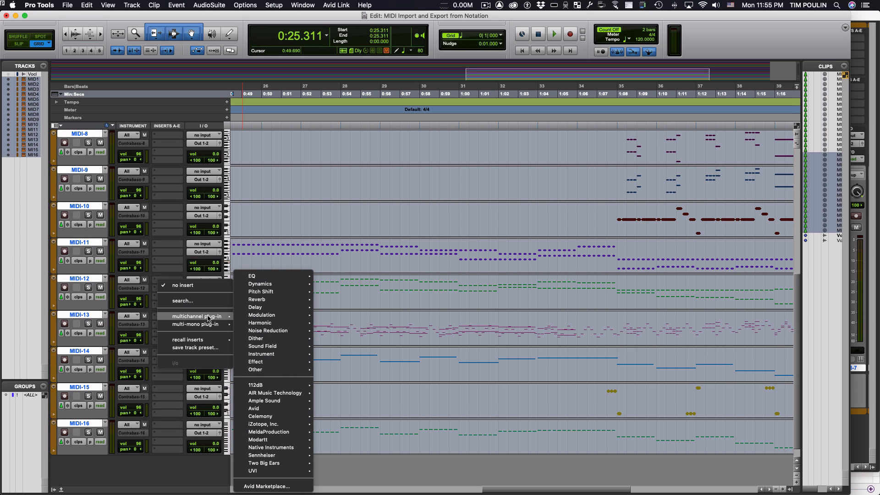
pyautogui.moveTo(278, 355)
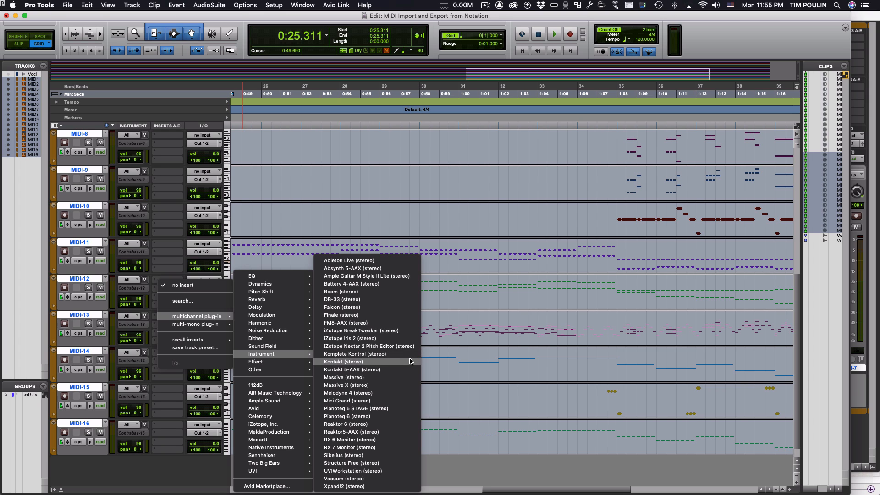
pyautogui.click(384, 360)
# Load String Ensemble.nki from the Symphony Series String Ensemble library into Kontakt and close the plug-in window
pyautogui.click(371, 388)
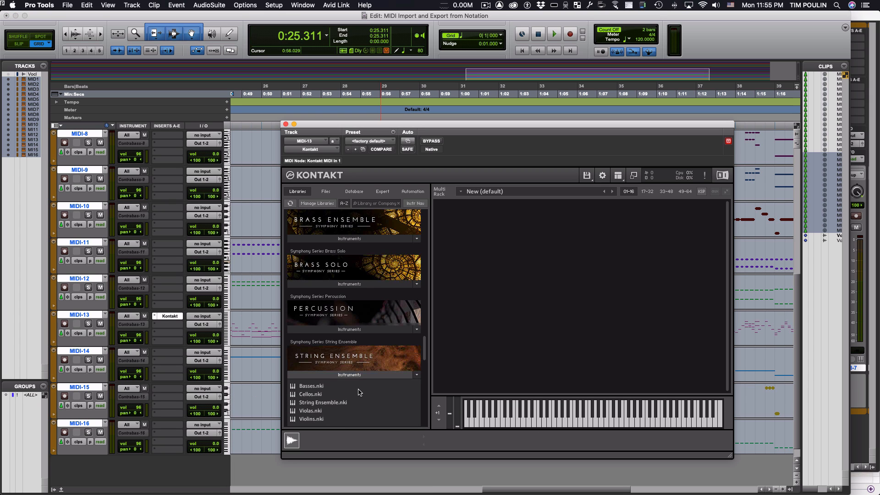
pyautogui.scroll(-4, 362, 385)
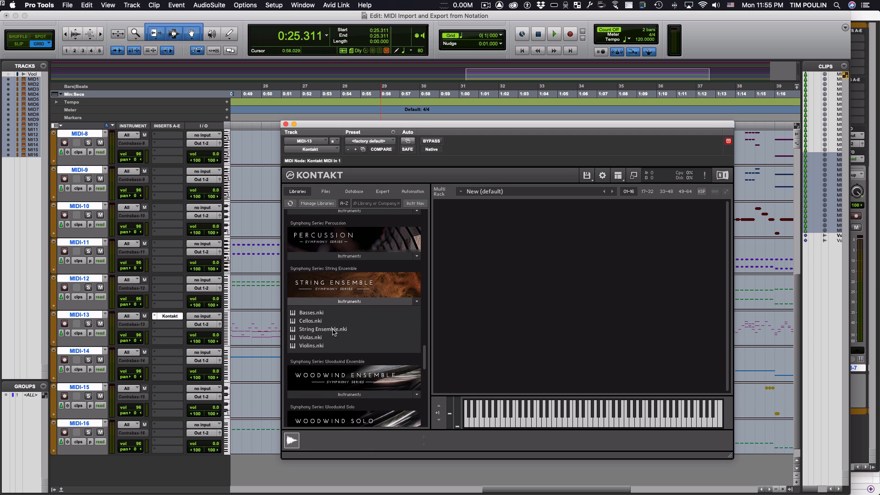
pyautogui.doubleClick(332, 330)
pyautogui.click(286, 124)
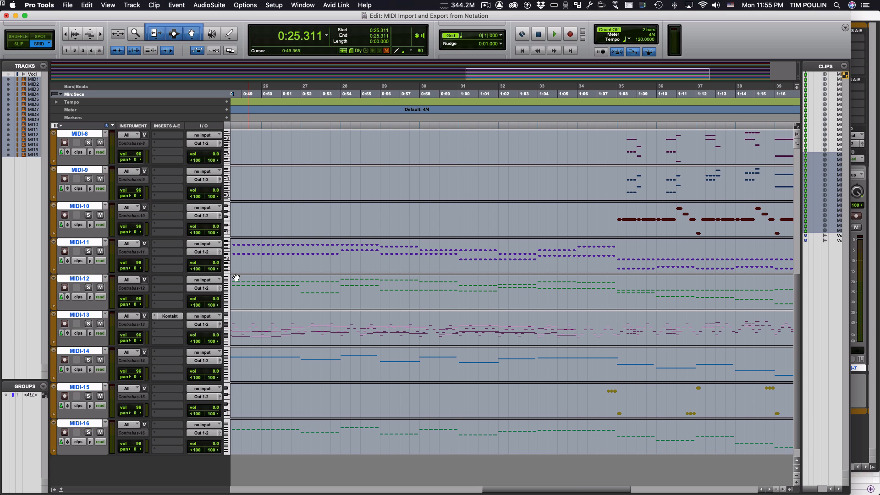
# Route the MIDI-13 track's MIDI output to Kontakt MIDI In 1, channel-1
pyautogui.click(255, 334)
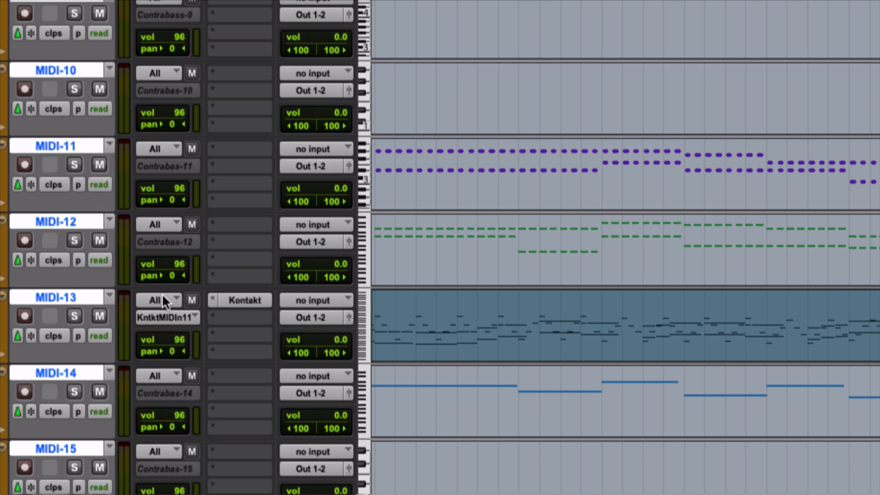
pyautogui.click(162, 299)
pyautogui.click(161, 294)
pyautogui.click(167, 316)
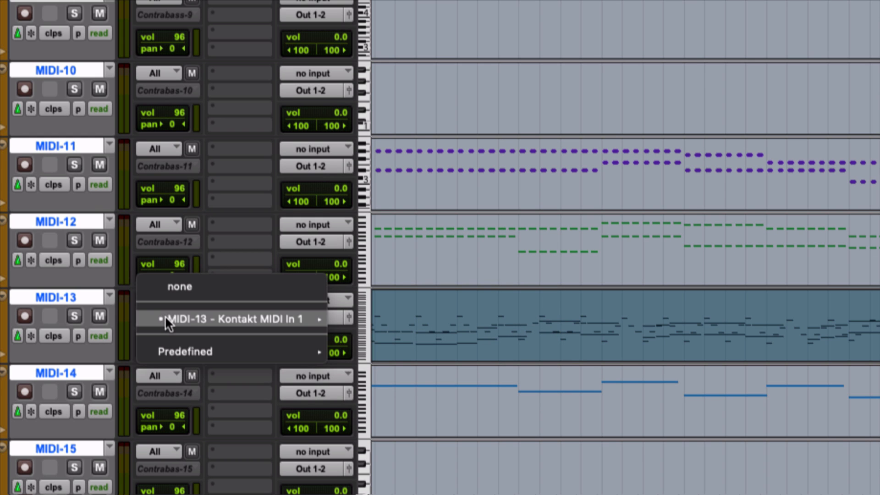
pyautogui.moveTo(245, 312)
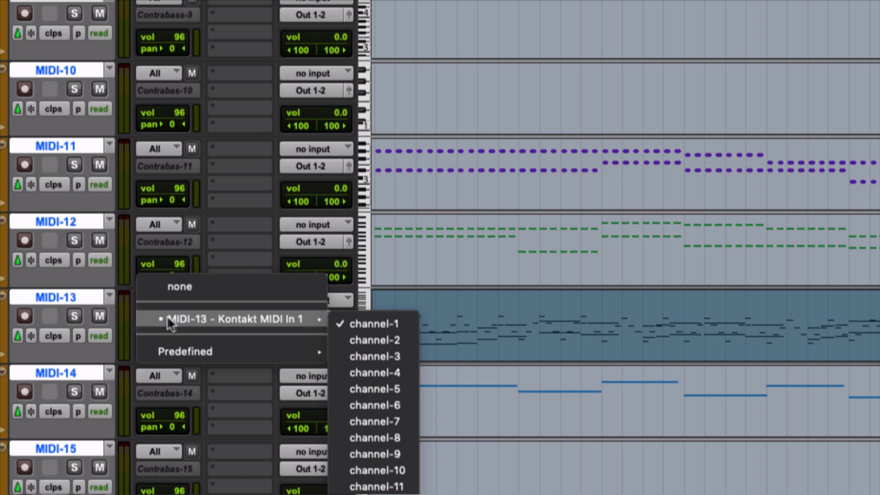
pyautogui.click(365, 324)
# Solo the MIDI-13 track and listen to its Kontakt strings from the session start
pyautogui.click(74, 315)
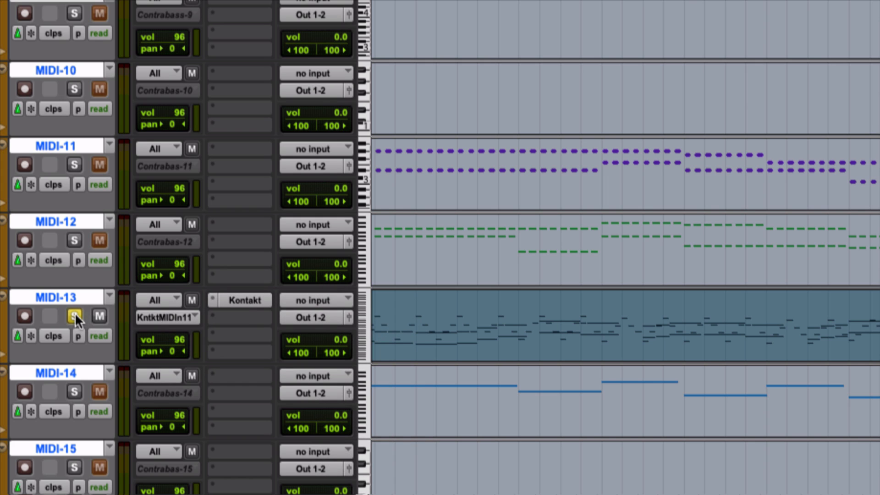
pyautogui.press('space')
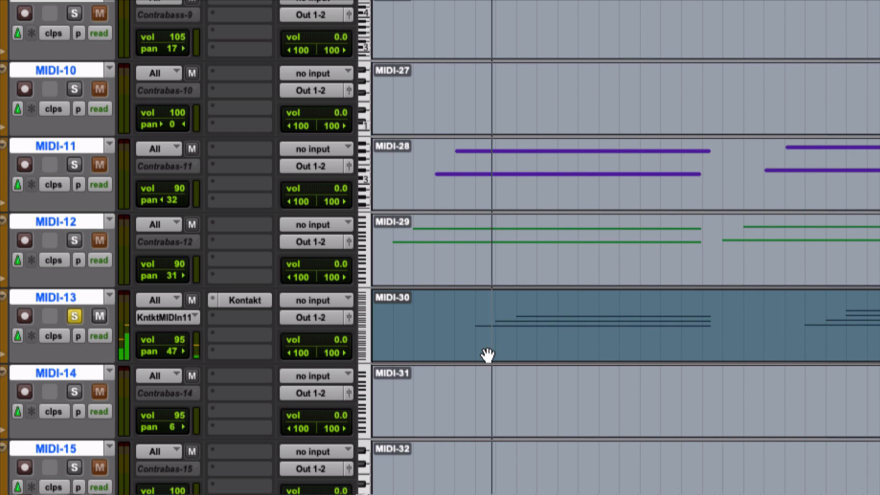
pyautogui.hscroll(5, 534, 355)
pyautogui.scroll(1, 534, 356)
pyautogui.hscroll(-5, 534, 357)
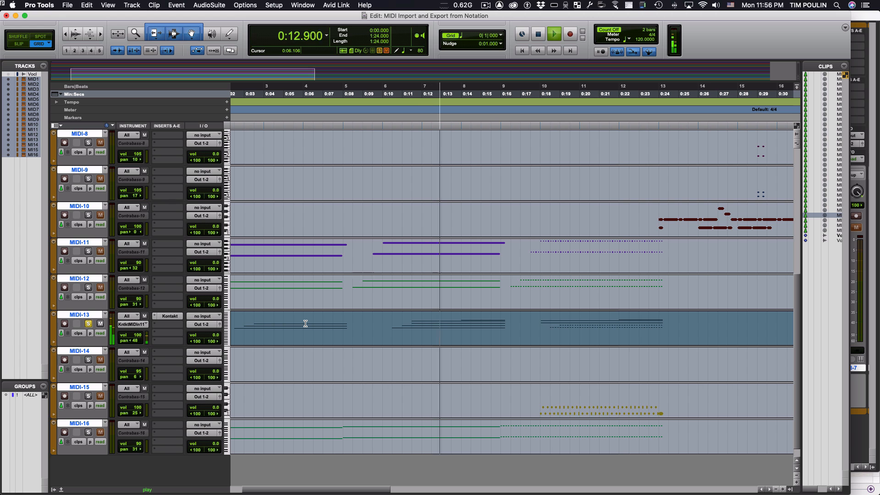
pyautogui.press('space')
# Play the MIDI-13 track from 1:07.500, then turn off its solo and stop playback
pyautogui.hscroll(20, 305, 324)
pyautogui.hscroll(-10, 305, 324)
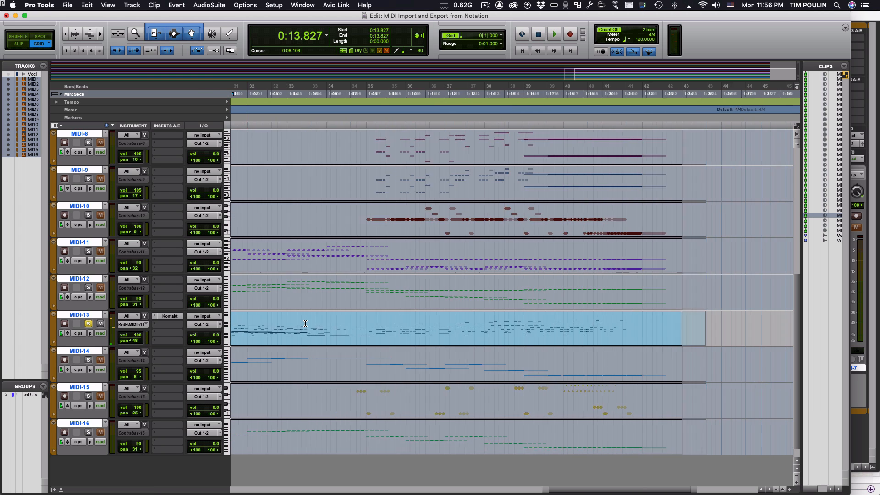
pyautogui.click(381, 94)
pyautogui.press('space')
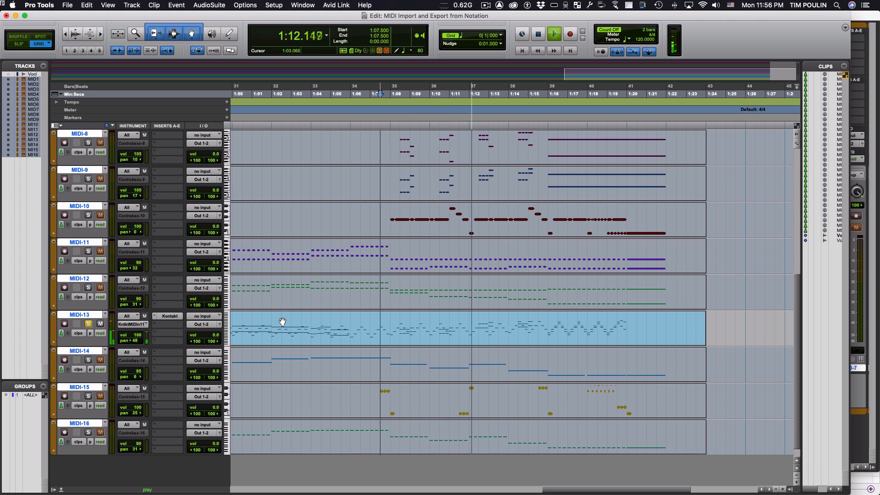
pyautogui.click(89, 324)
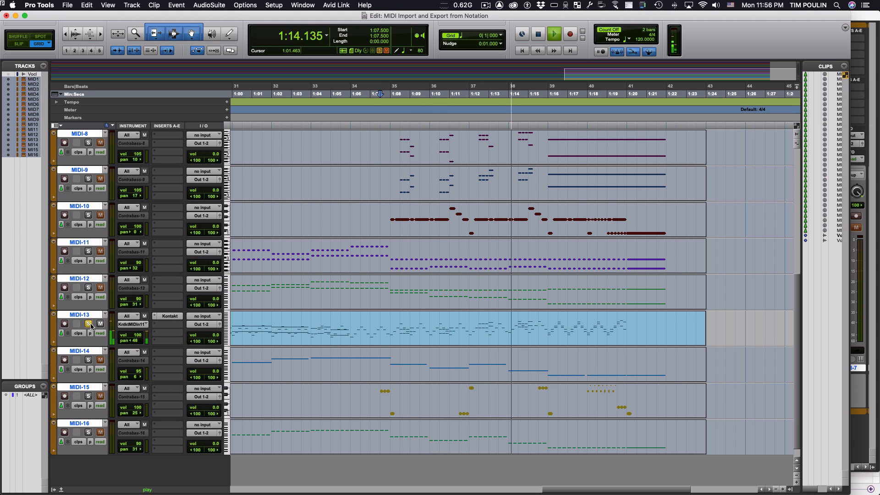
pyautogui.press('space')
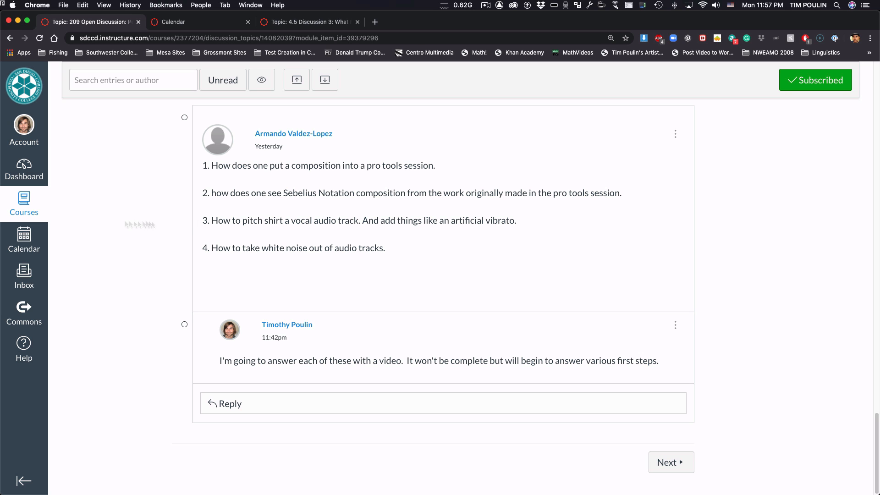
# Switch back to Pro Tools and export the session as a format 1 (multitrack) MIDI file named "Pro Tools MIDI export for SIbelius" on the Desktop
pyautogui.press('super+Tab')
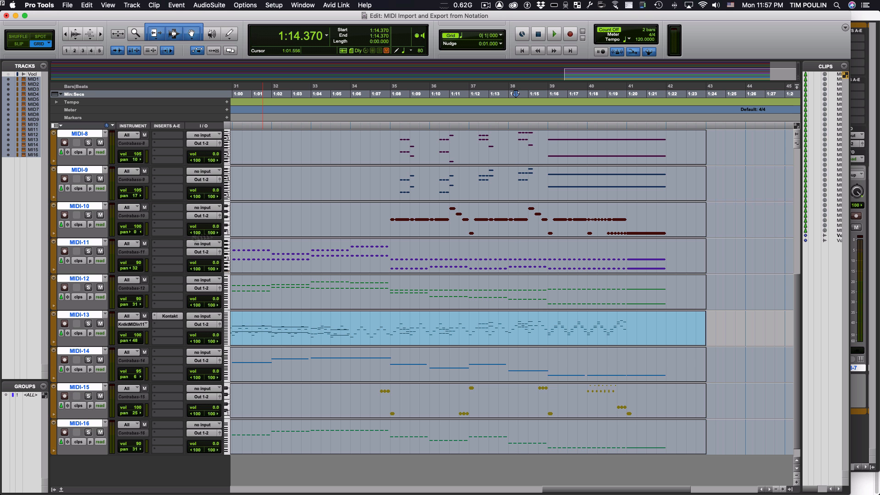
pyautogui.click(69, 5)
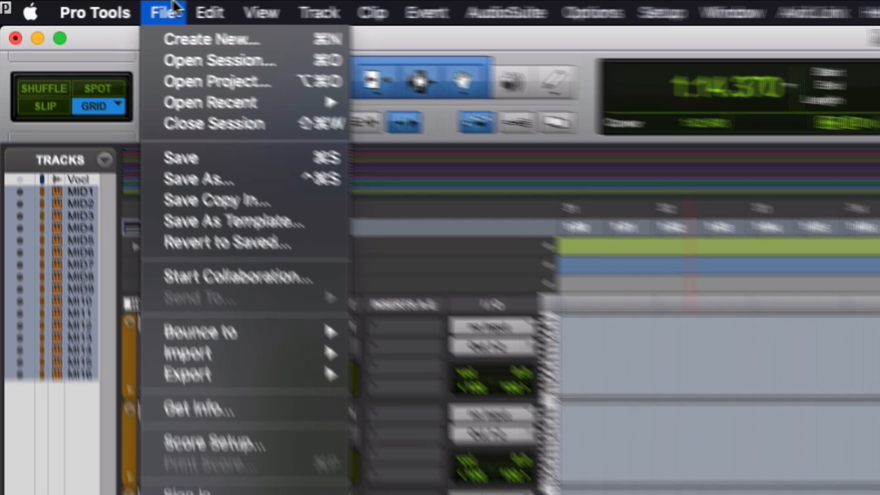
pyautogui.moveTo(110, 154)
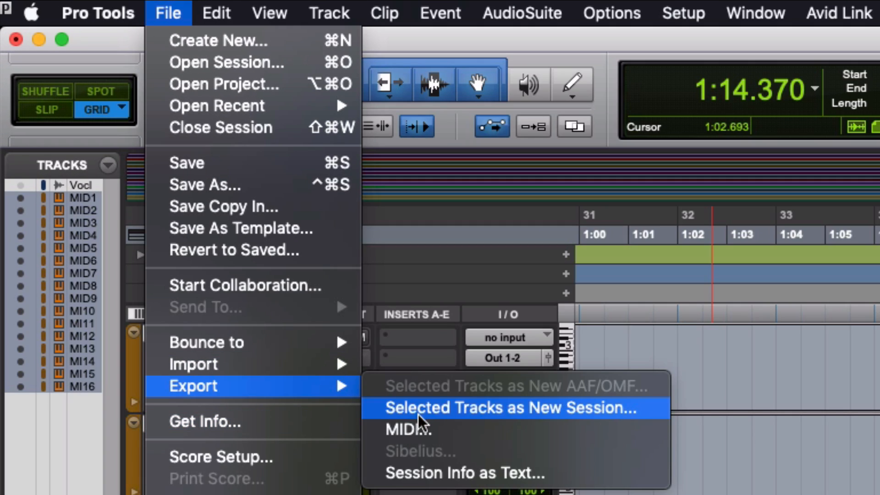
pyautogui.click(413, 428)
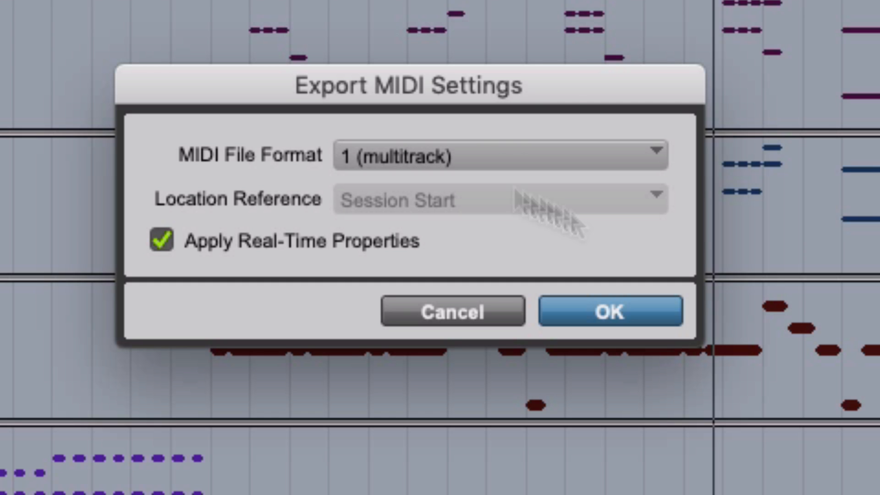
pyautogui.click(611, 312)
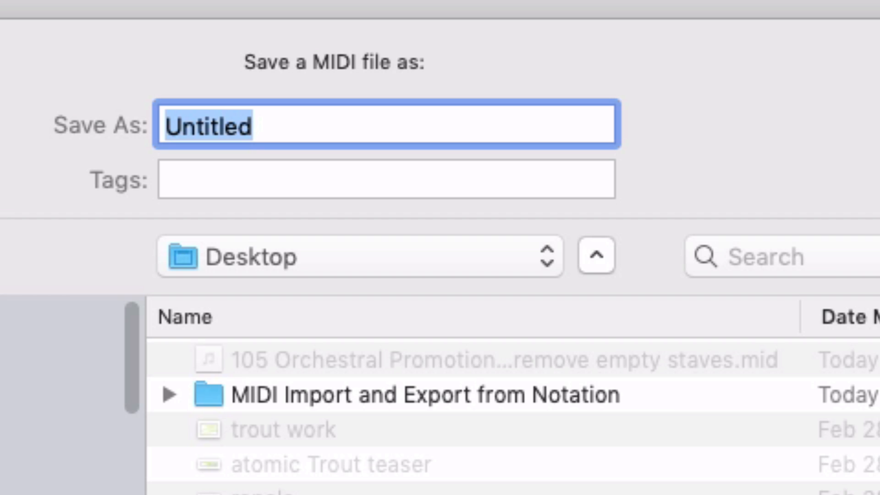
pyautogui.write('Pro Tool')
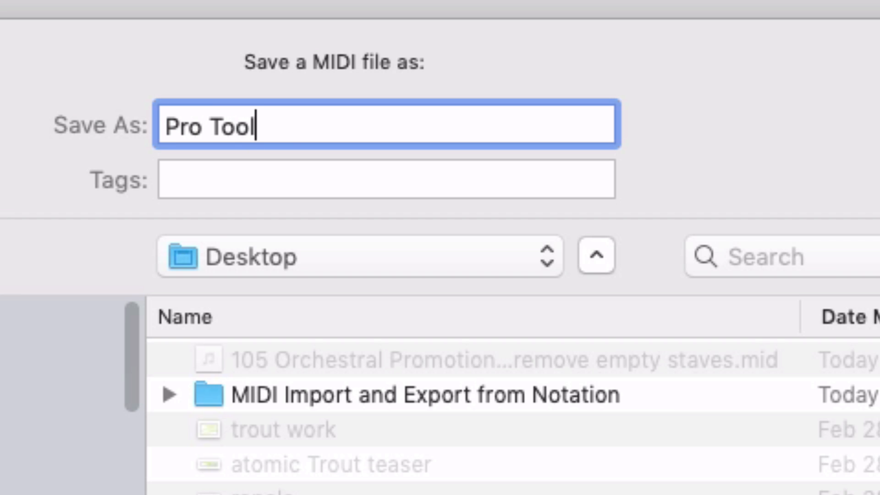
pyautogui.write('s MIDI export ')
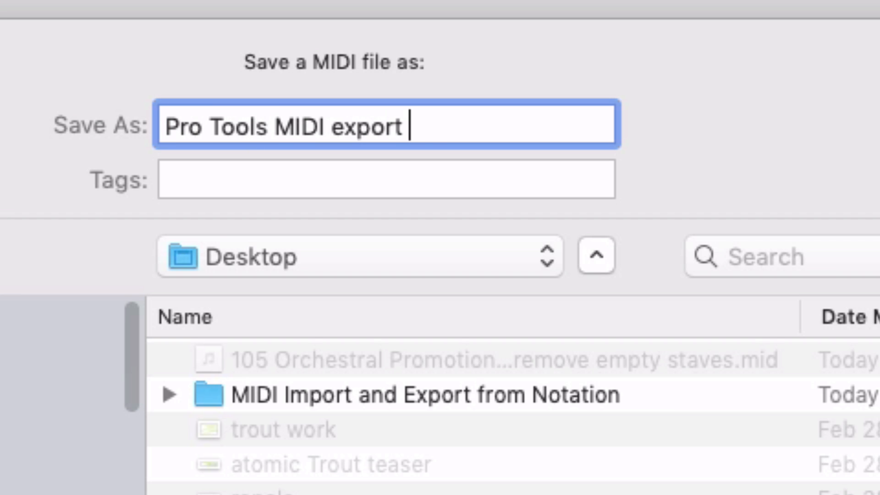
pyautogui.write('for SIb')
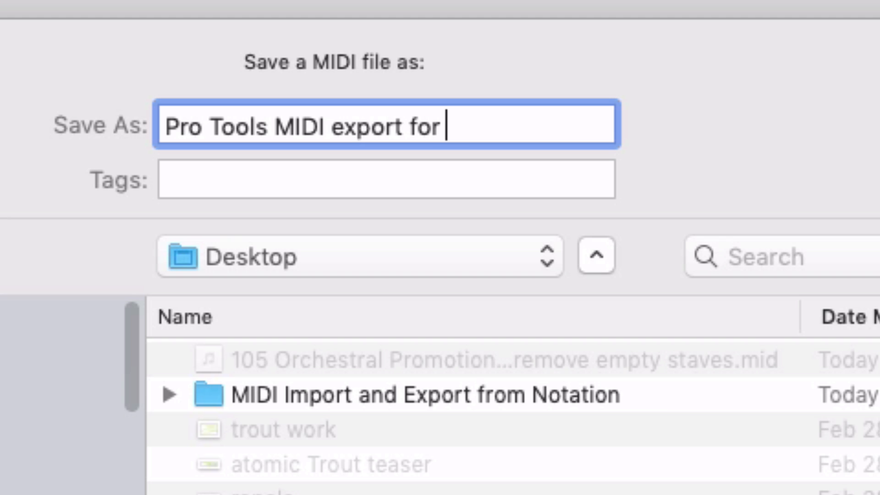
pyautogui.write('elius')
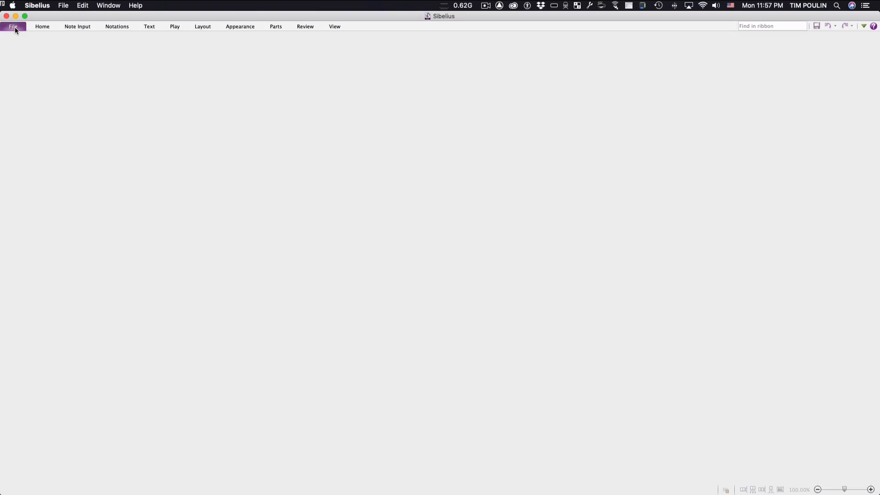
# Switch to Sibelius and open "Pro Tools MIDI export for SIbelius.mid" from the Desktop
pyautogui.click(15, 26)
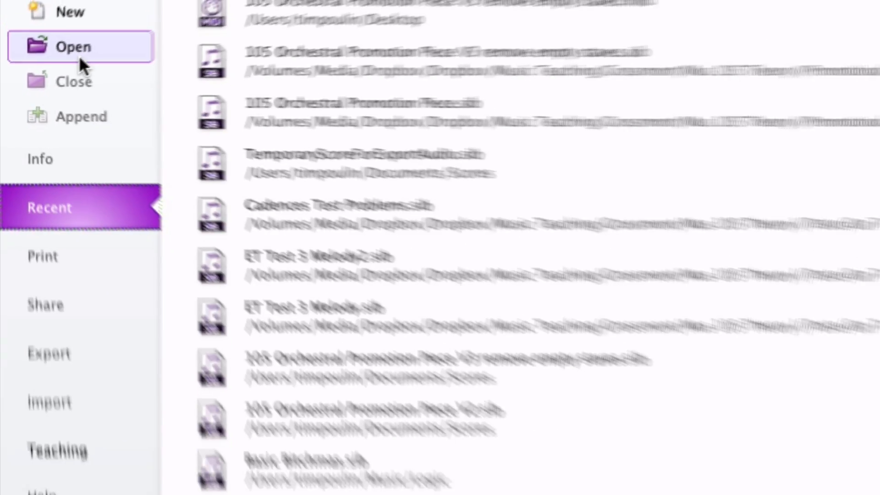
pyautogui.click(92, 48)
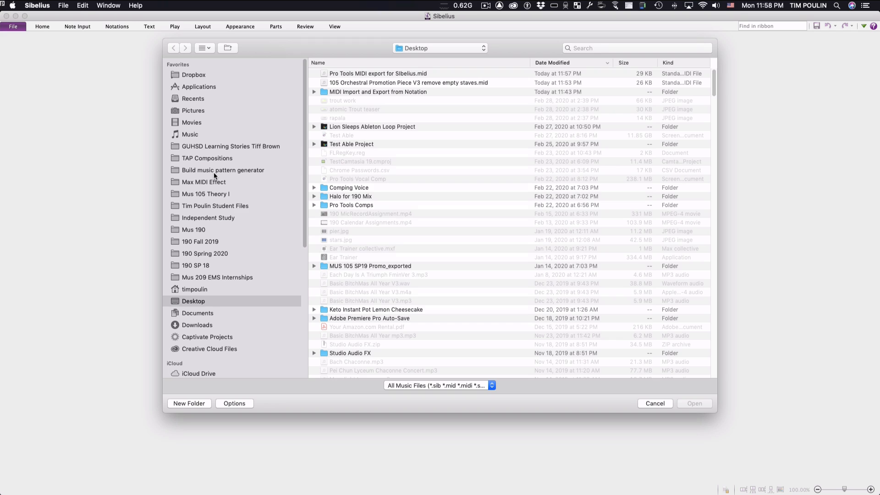
pyautogui.click(384, 77)
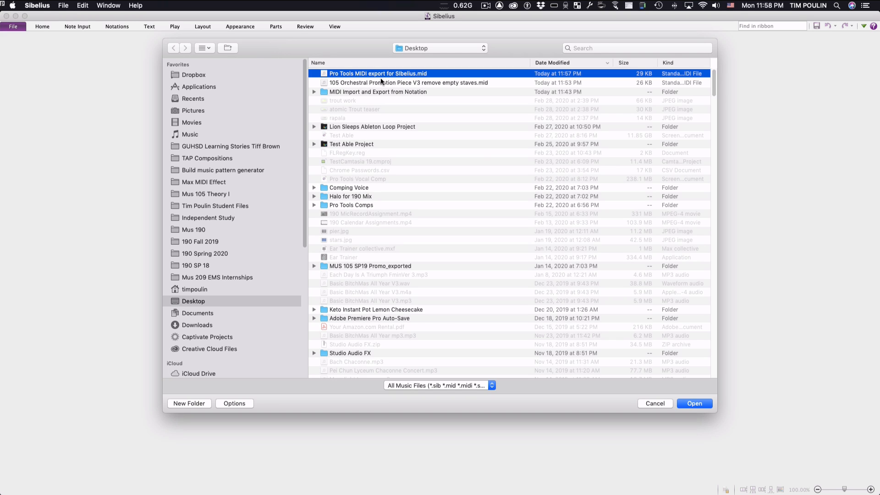
pyautogui.click(695, 404)
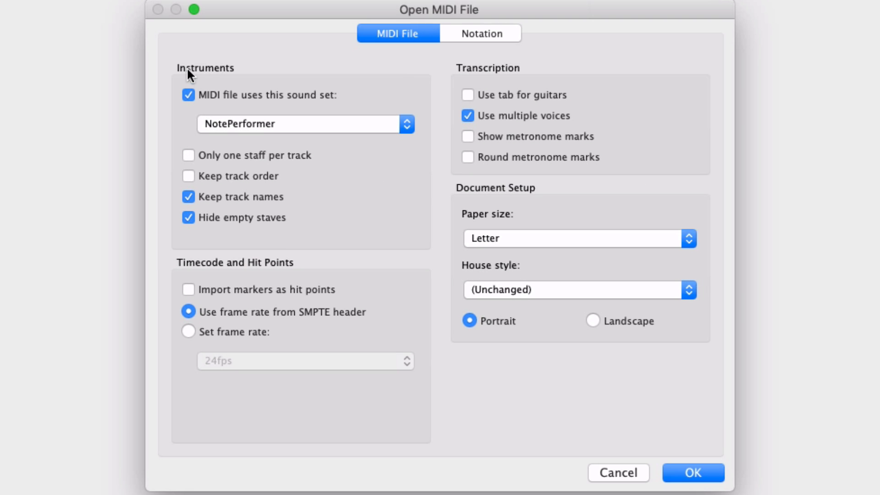
# Set the MIDI file's sound set to General MIDI and import it as a score
pyautogui.click(251, 129)
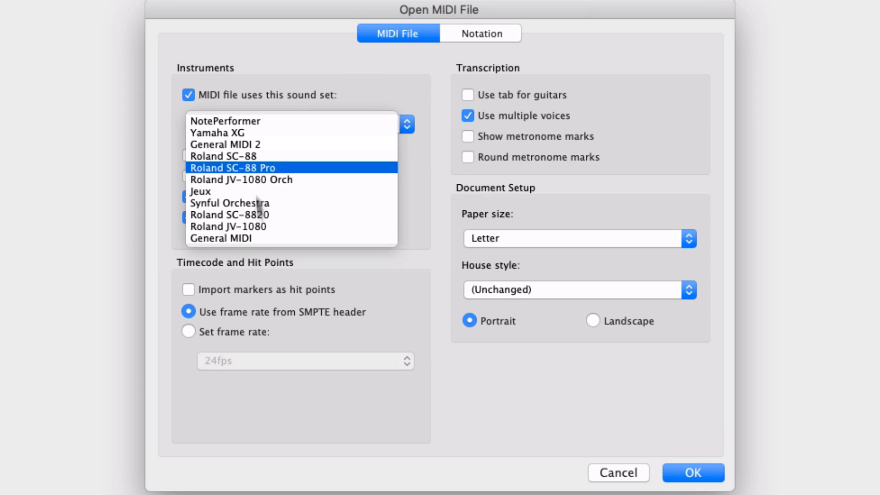
pyautogui.click(260, 238)
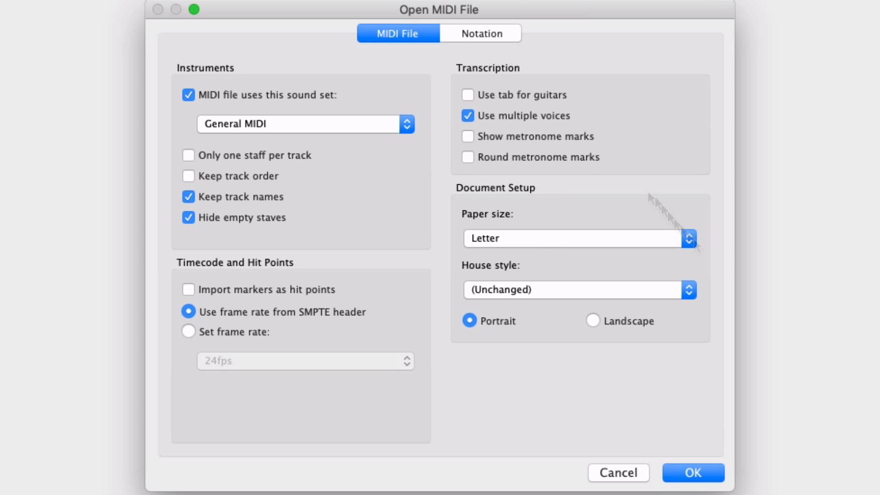
pyautogui.click(711, 477)
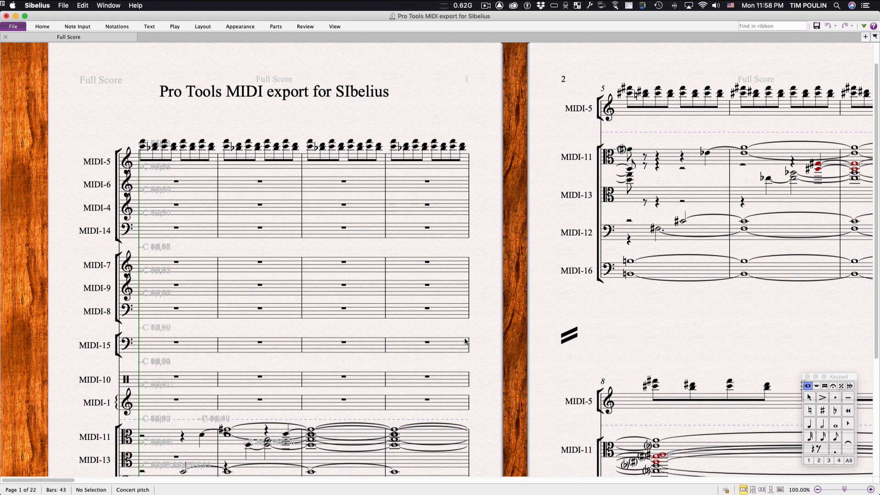
pyautogui.scroll(-5, 465, 341)
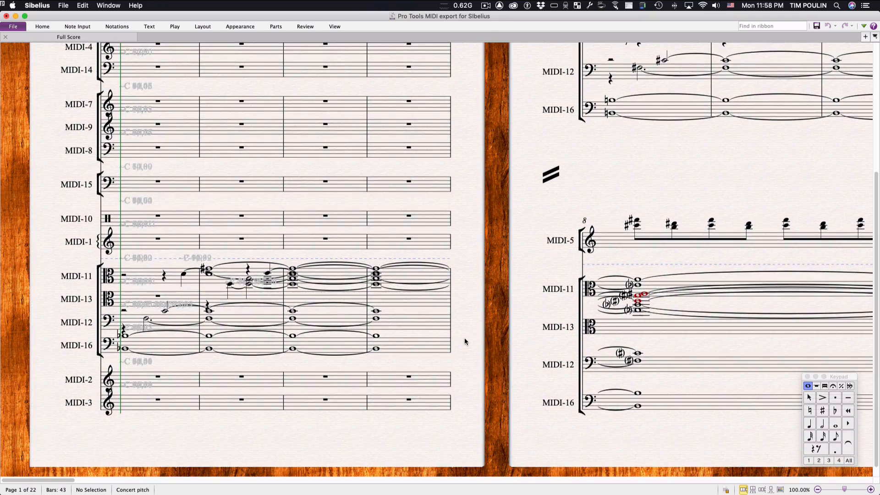
pyautogui.scroll(5, 464, 342)
pyautogui.hscroll(6, 464, 341)
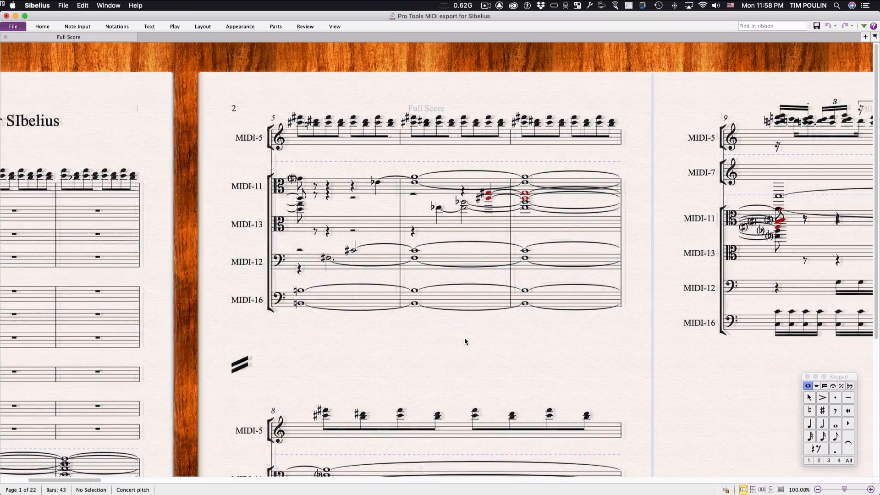
# Play the opening bars of the imported score from the first page, then stop playback
pyautogui.hscroll(-6, 464, 341)
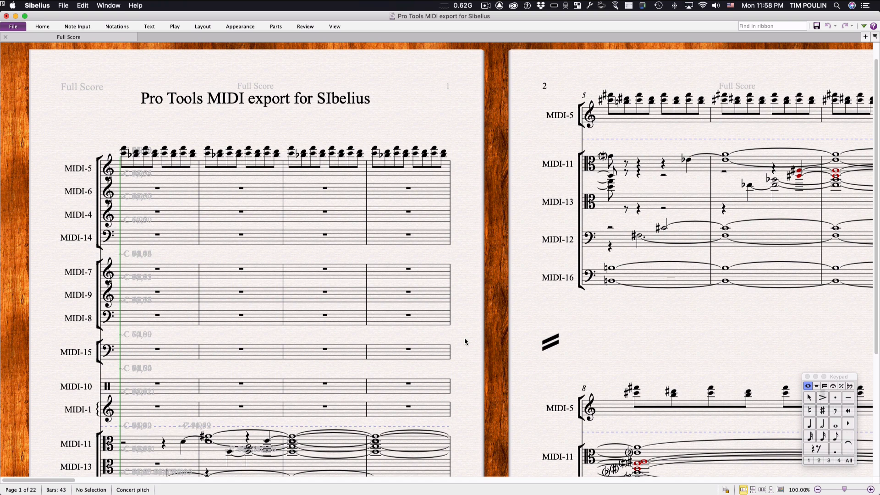
pyautogui.scroll(-3, 464, 341)
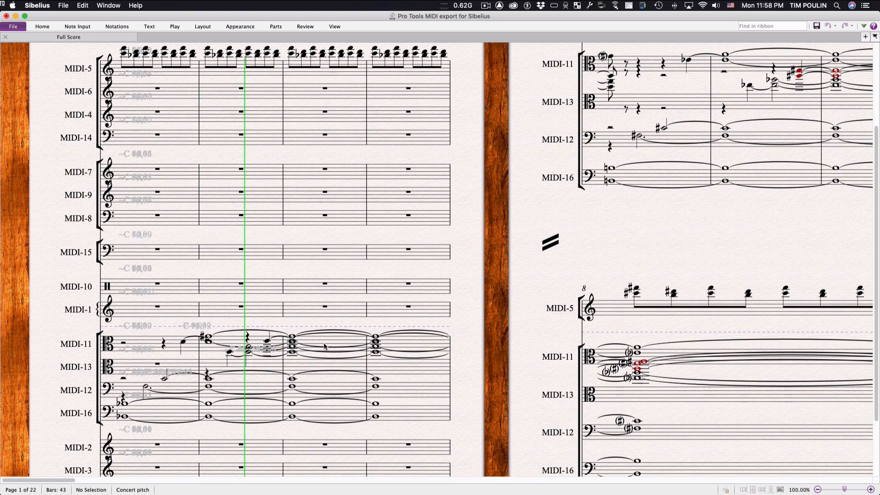
pyautogui.press('space')
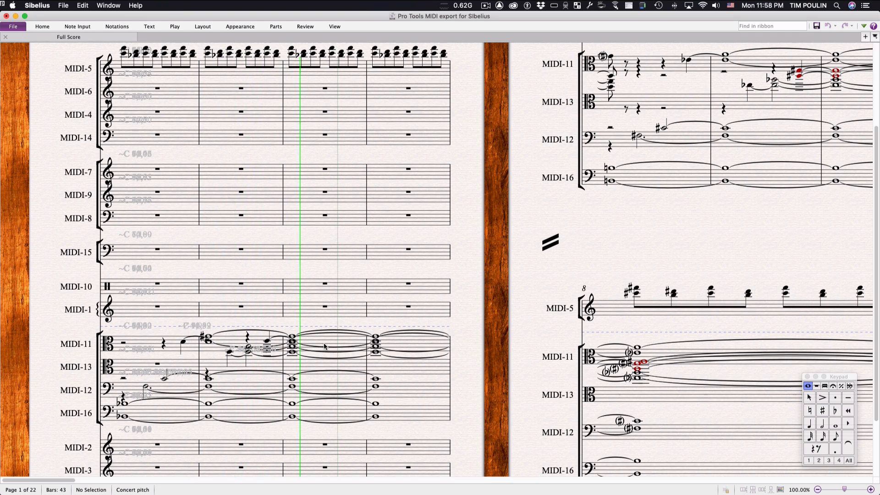
pyautogui.scroll(-5, 404, 288)
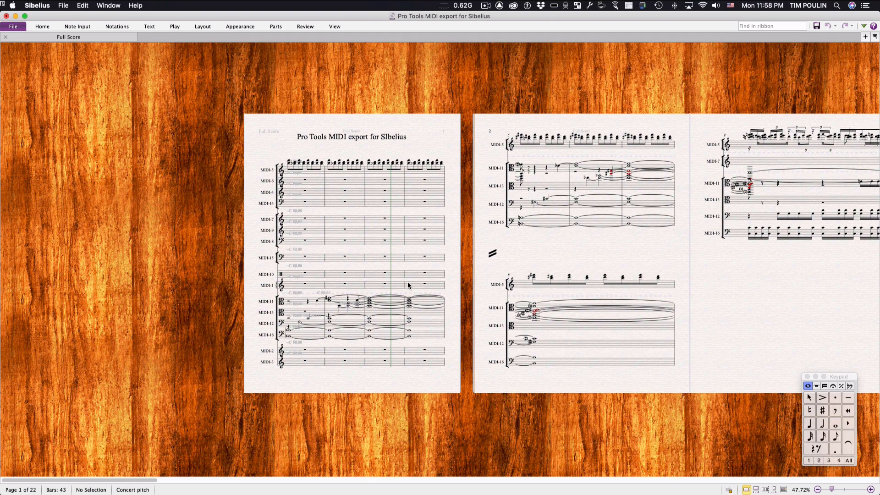
# Change the score's document view and look through the remaining imported music
pyautogui.click(335, 26)
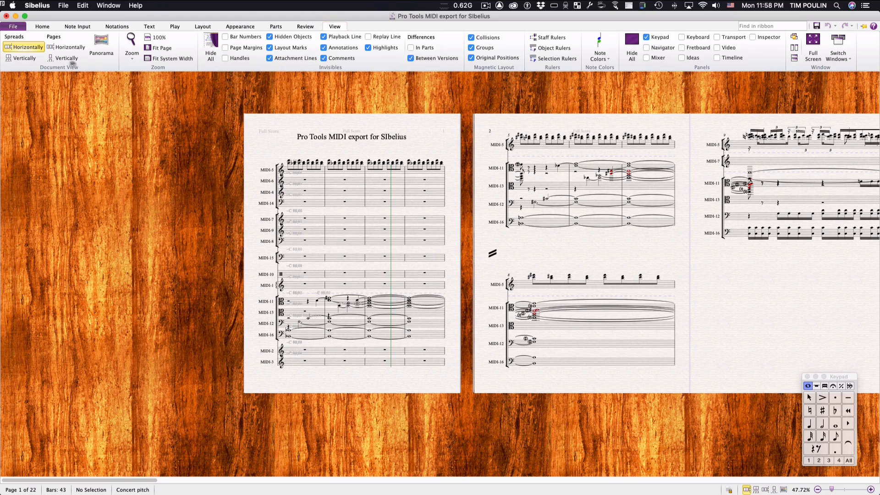
pyautogui.click(85, 59)
pyautogui.hscroll(10, 410, 180)
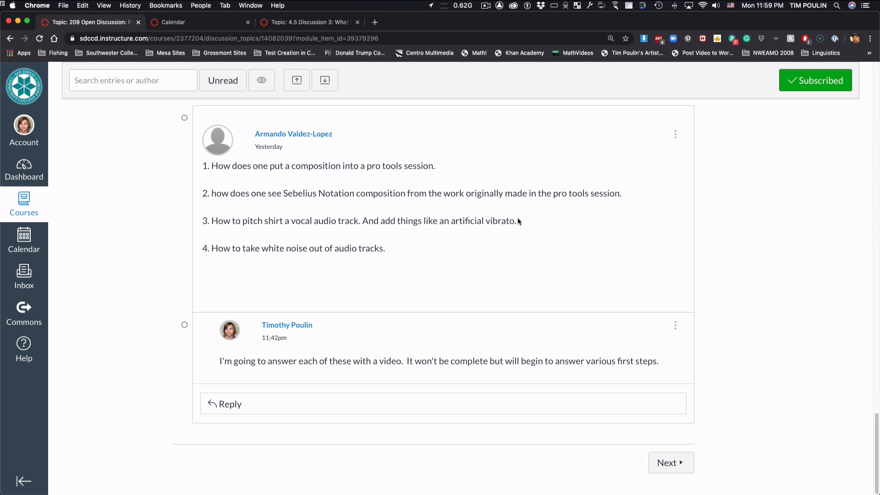
# Switch to Pro Tools and delete all the selected MIDI tracks, MIDI-1 through MIDI-16, from the session
pyautogui.press('super+Tab')
pyautogui.press('super+Tab')
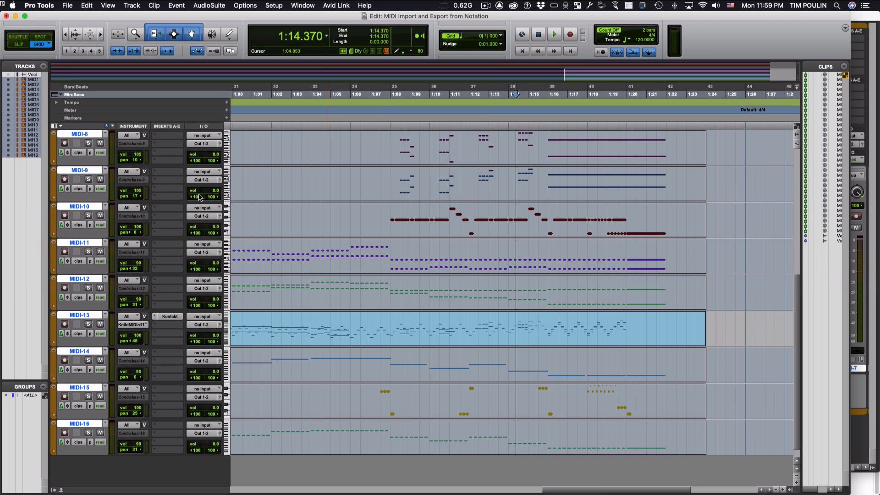
pyautogui.scroll(10, 96, 151)
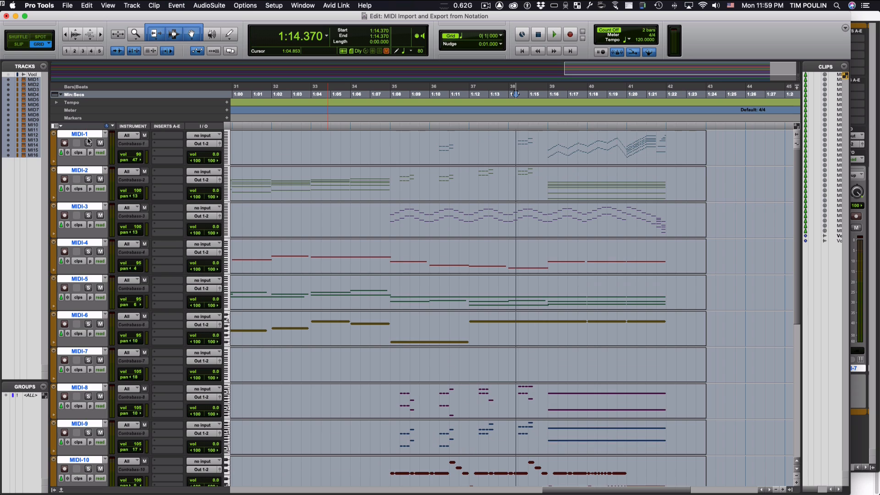
pyautogui.rightClick(88, 133)
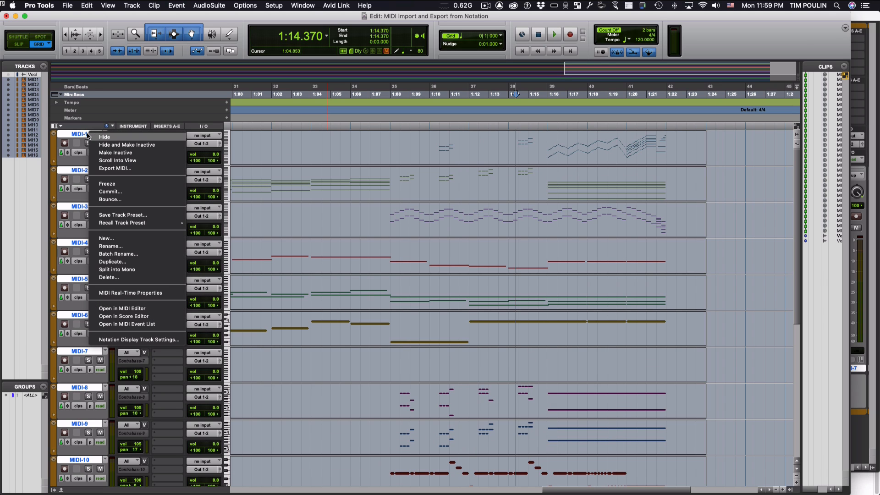
pyautogui.click(149, 278)
pyautogui.click(515, 213)
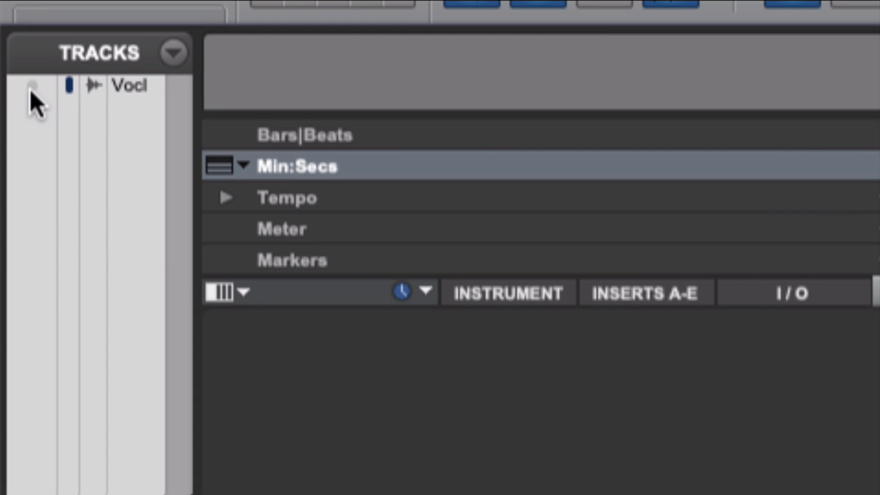
# Show the hidden Vocal track and add the AIR Frequency Shifter (mono) pitch-shift plug-in to its first insert slot
pyautogui.click(32, 87)
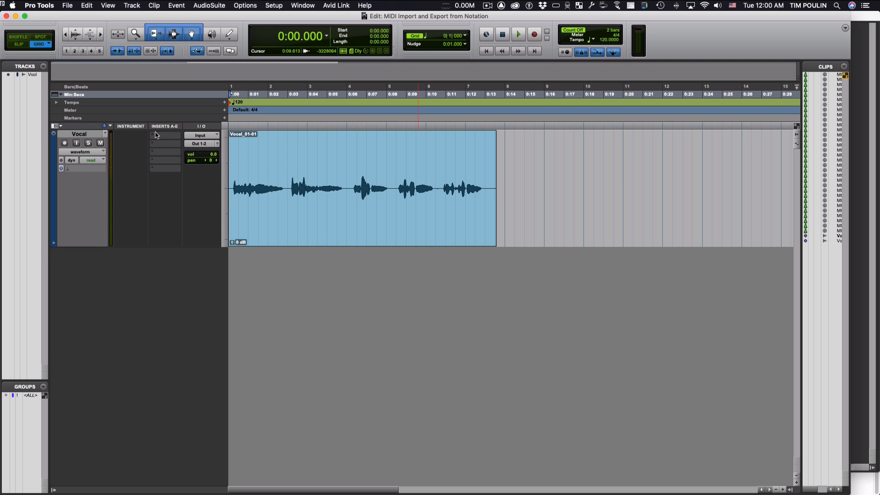
pyautogui.click(157, 136)
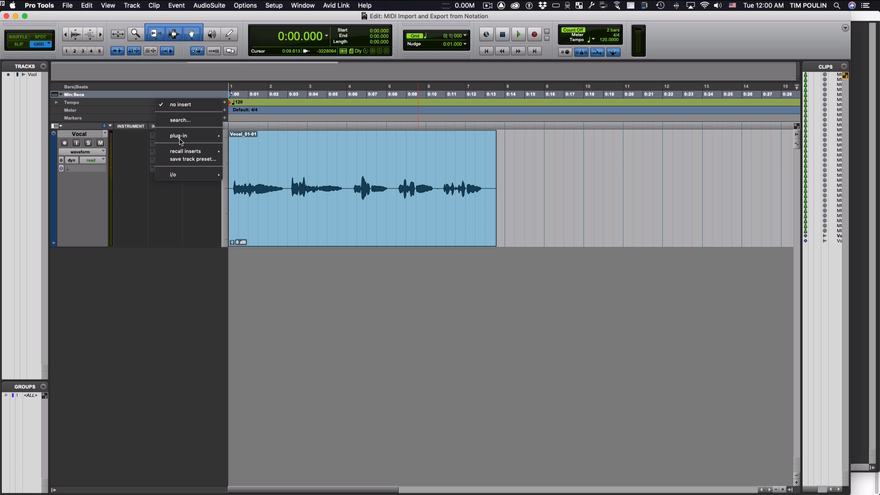
pyautogui.moveTo(193, 135)
pyautogui.moveTo(290, 155)
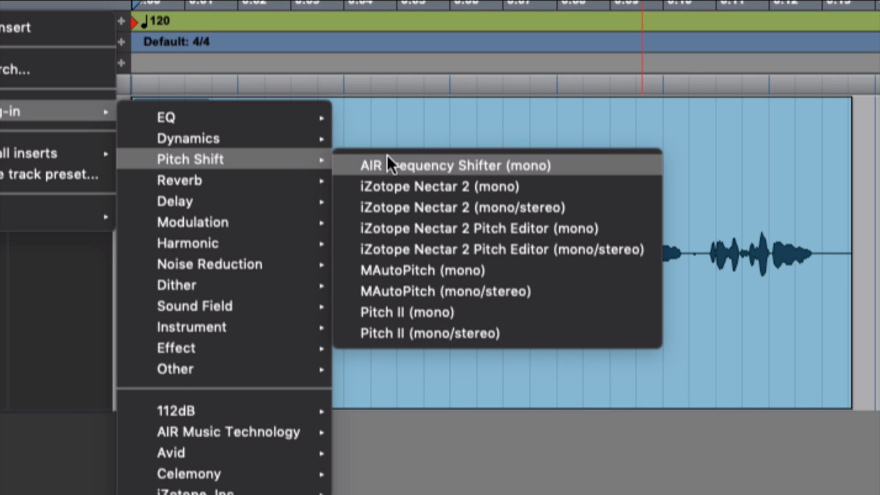
pyautogui.click(471, 165)
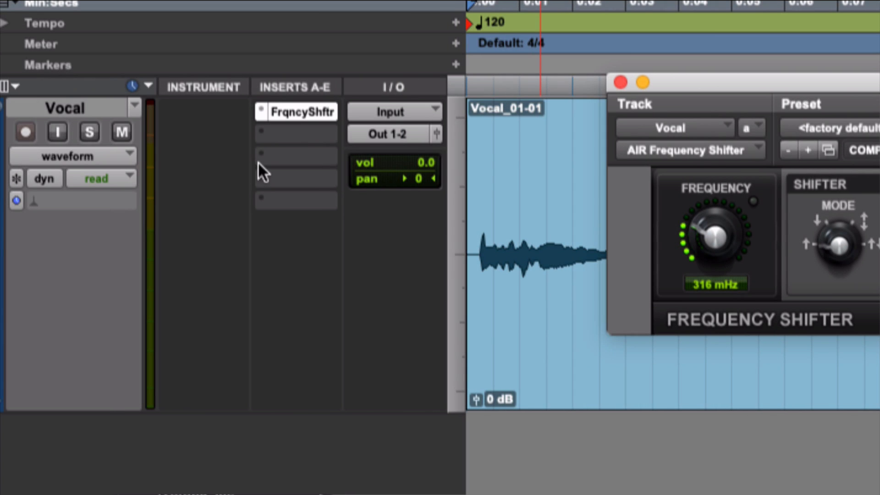
# Add the MAutoPitch (mono) pitch-shift plug-in to the Vocal track's second insert slot and close its window
pyautogui.click(291, 133)
pyautogui.moveTo(557, 167)
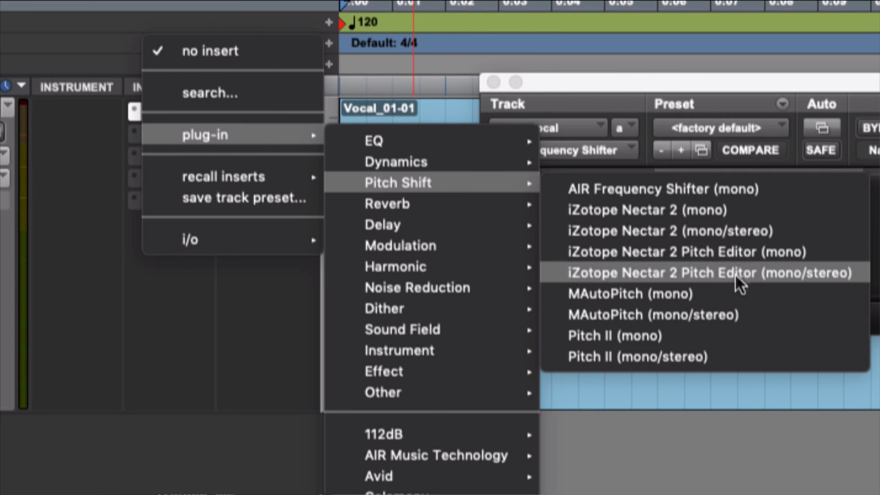
pyautogui.click(725, 291)
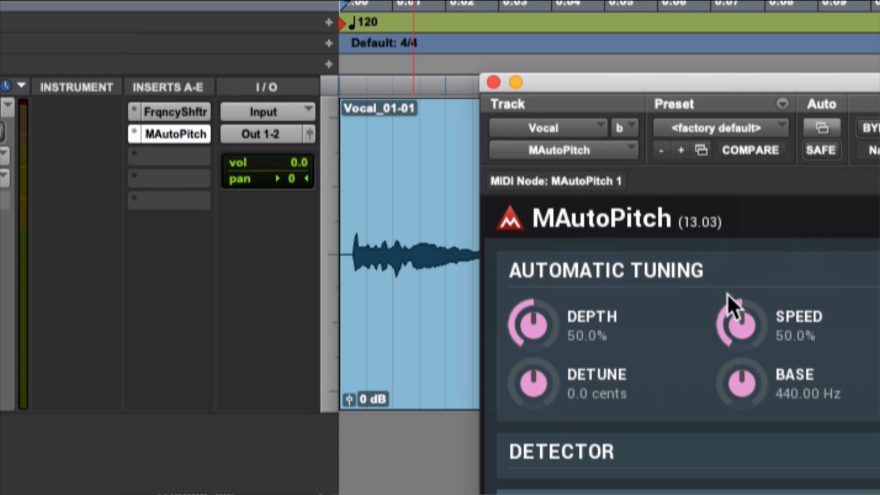
pyautogui.click(494, 82)
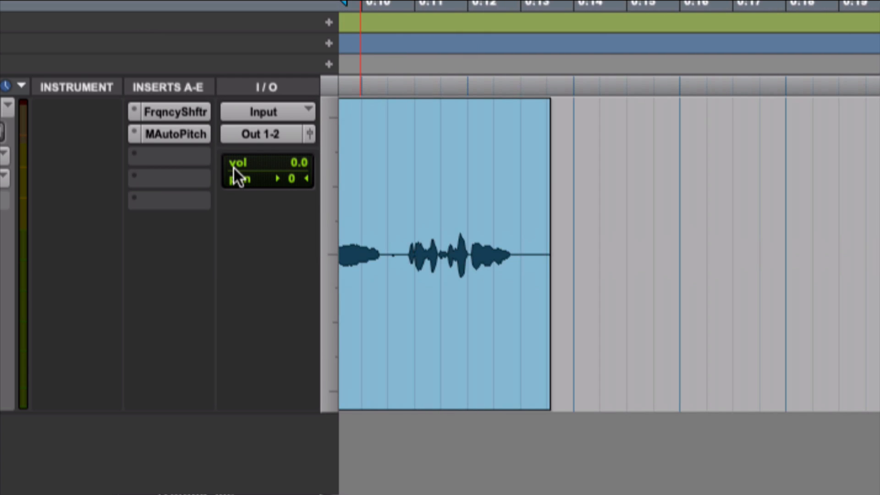
# Return to the session start and add the Pitch II (mono) plug-in to the Vocal track's third insert slot
pyautogui.press('Return')
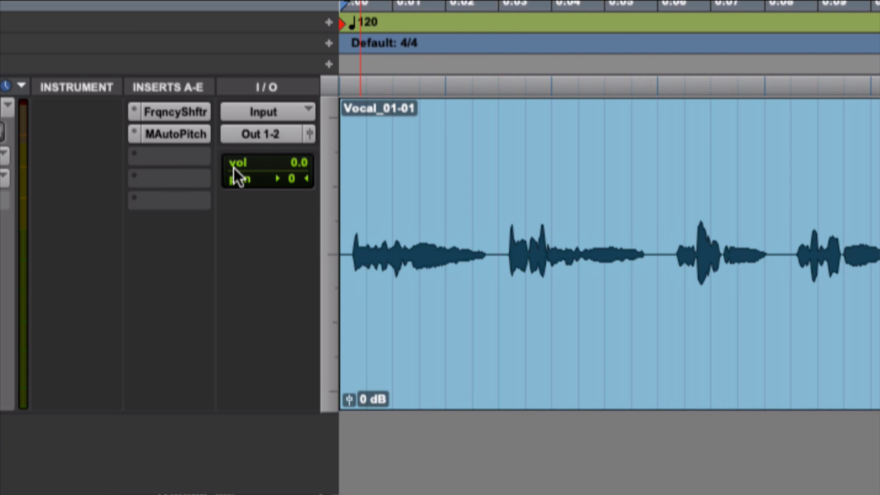
pyautogui.click(176, 156)
pyautogui.moveTo(175, 156)
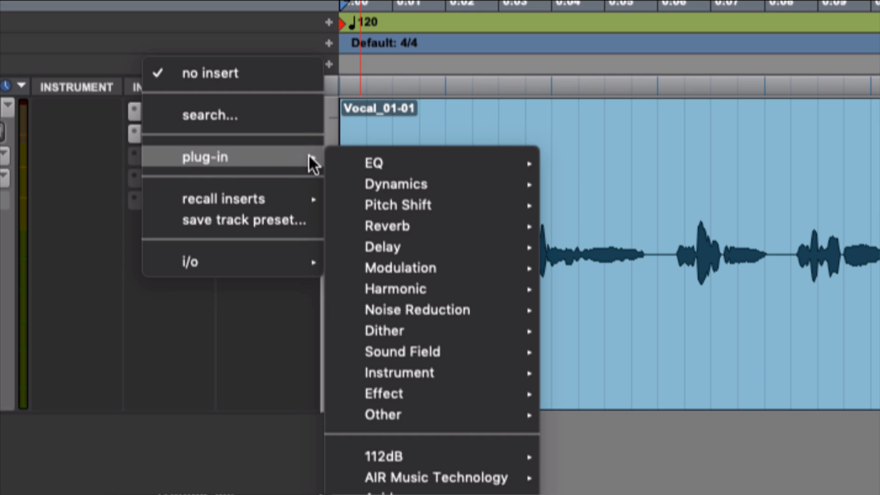
pyautogui.moveTo(435, 203)
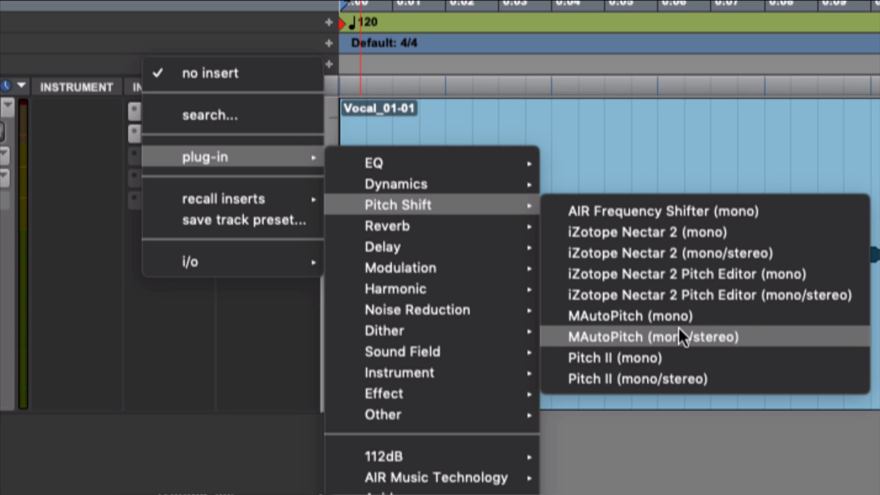
pyautogui.click(675, 352)
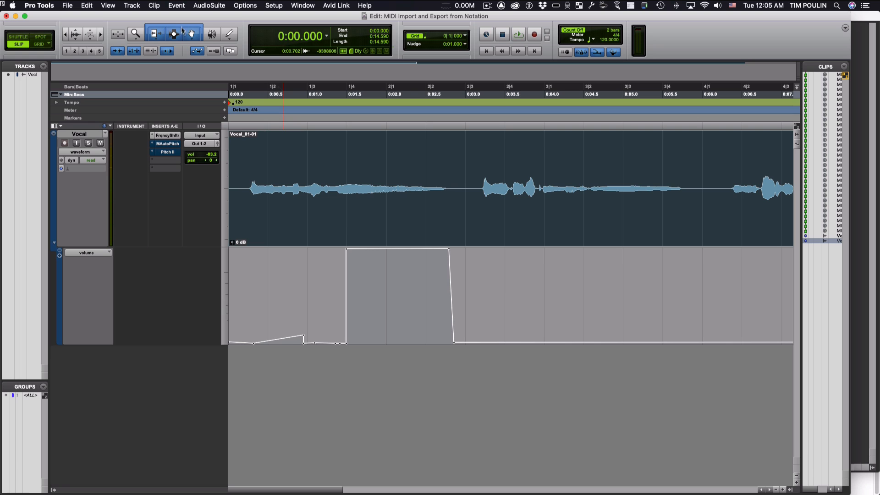
# Clear the drawn volume automation from the Vocal track's automation lane
pyautogui.moveTo(530, 307); pyautogui.dragTo(61, 330)
pyautogui.press('Delete')
pyautogui.press('Delete')
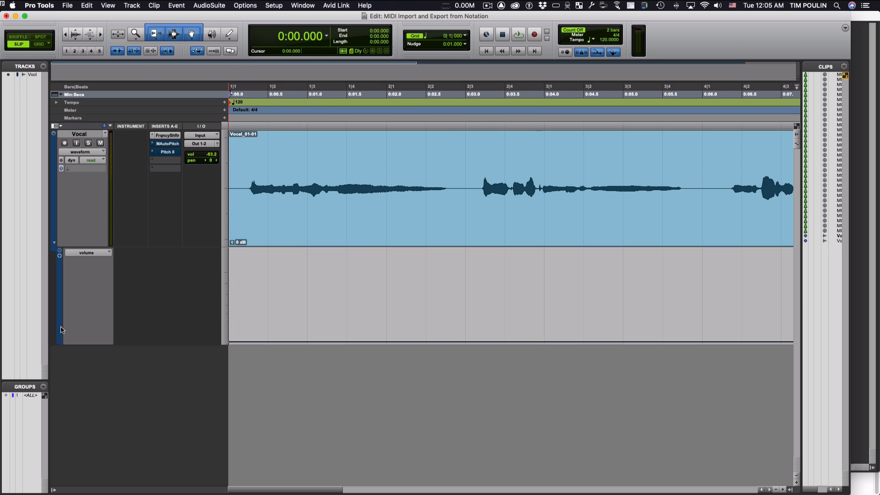
# Remove Mix from the automated parameters of the Vocal track's AIR Frequency Shifter and reposition the plug-in window
pyautogui.click(91, 252)
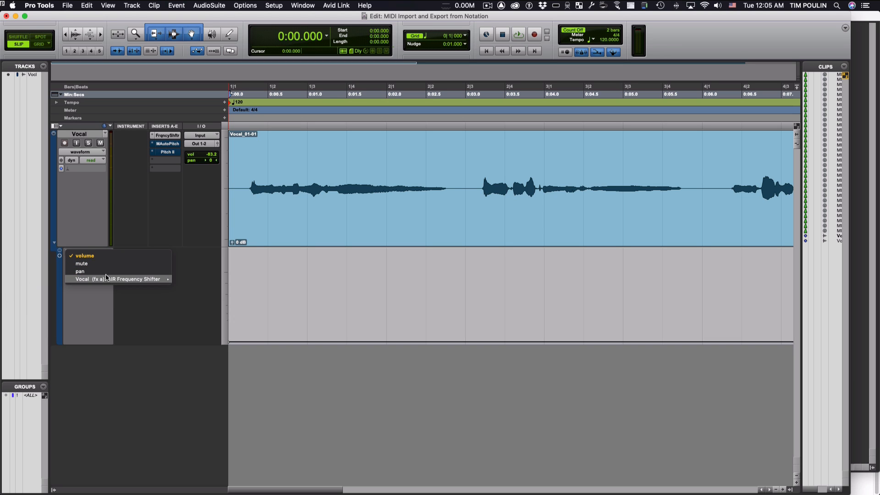
pyautogui.click(88, 304)
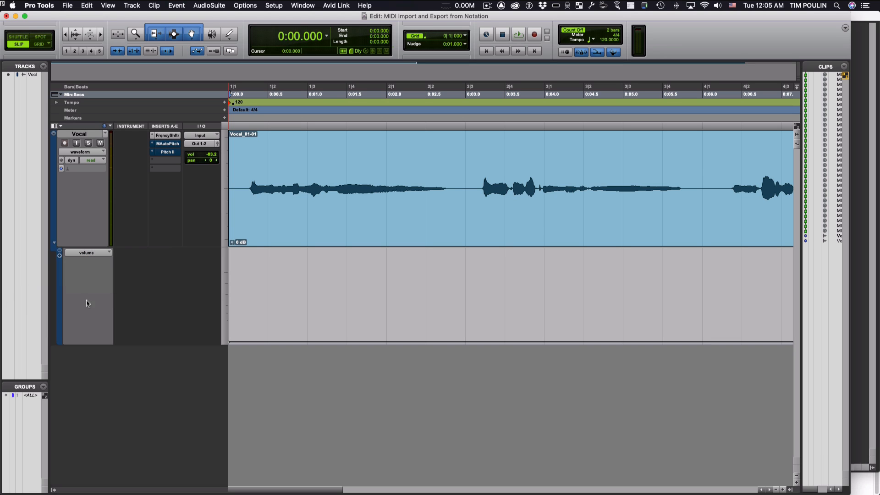
pyautogui.click(167, 136)
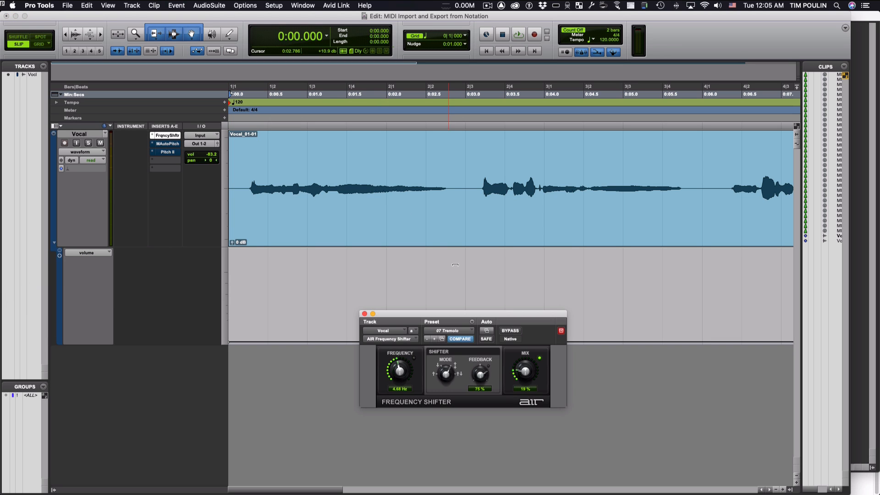
pyautogui.click(488, 330)
pyautogui.click(492, 122)
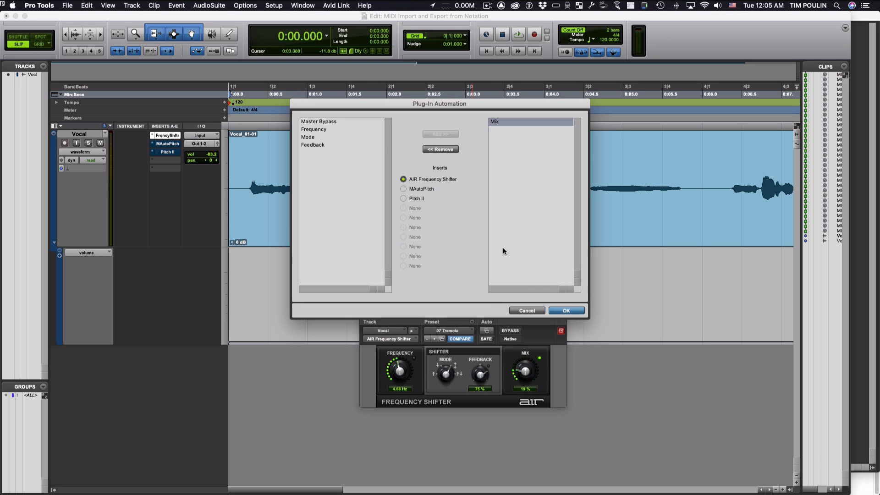
pyautogui.click(443, 150)
pyautogui.click(578, 313)
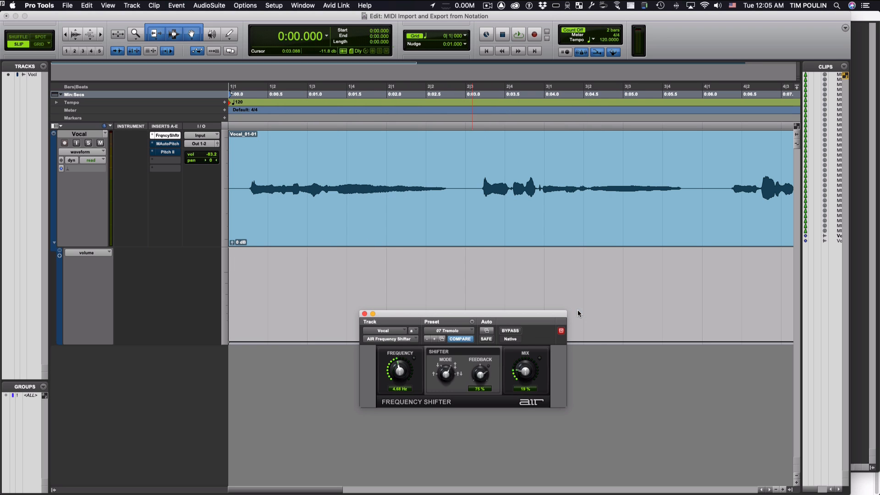
pyautogui.moveTo(428, 311); pyautogui.dragTo(331, 269)
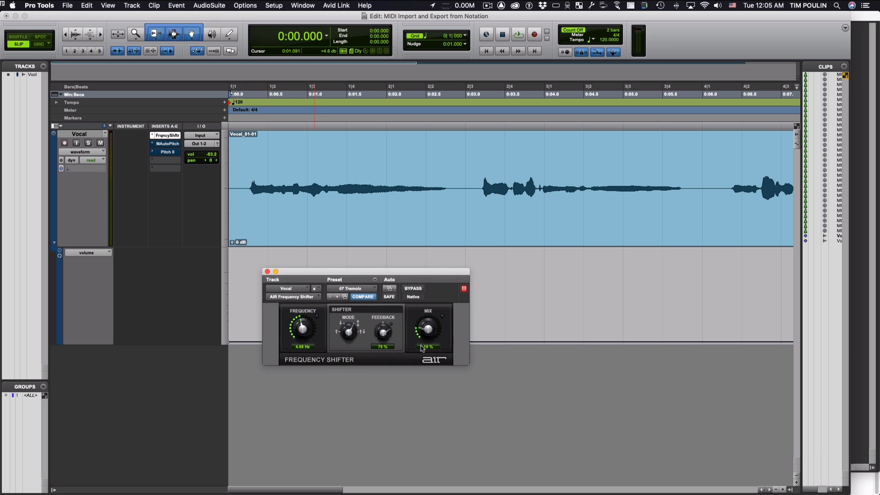
pyautogui.moveTo(349, 272); pyautogui.dragTo(336, 264)
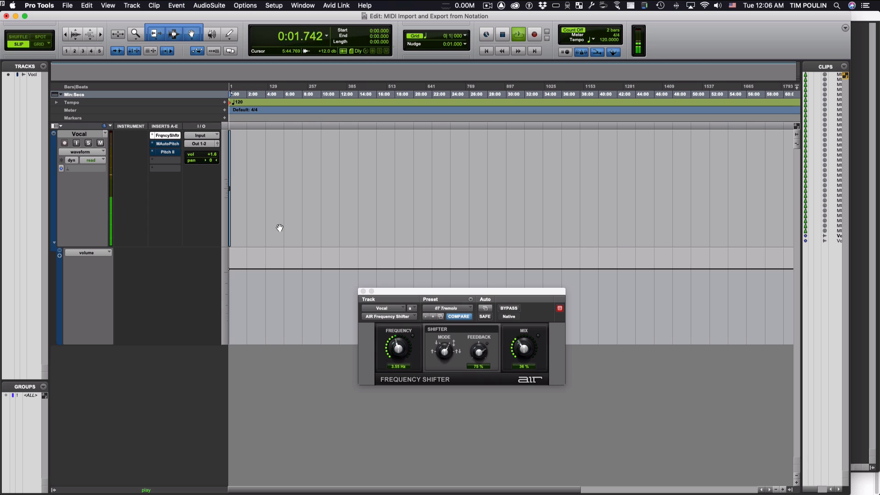
# Stop playback, select the first vocal phrase from about 0:00.243 to 0:02.850, and play that selection
pyautogui.press('super+bracketright')
pyautogui.press('super+bracketright')
pyautogui.press('super+bracketright')
pyautogui.press('super+bracketright')
pyautogui.press('super+bracketright')
pyautogui.press('super+bracketright')
pyautogui.press('super+bracketright')
pyautogui.press('super+bracketright')
pyautogui.press('super+bracketright')
pyautogui.press('super+bracketright')
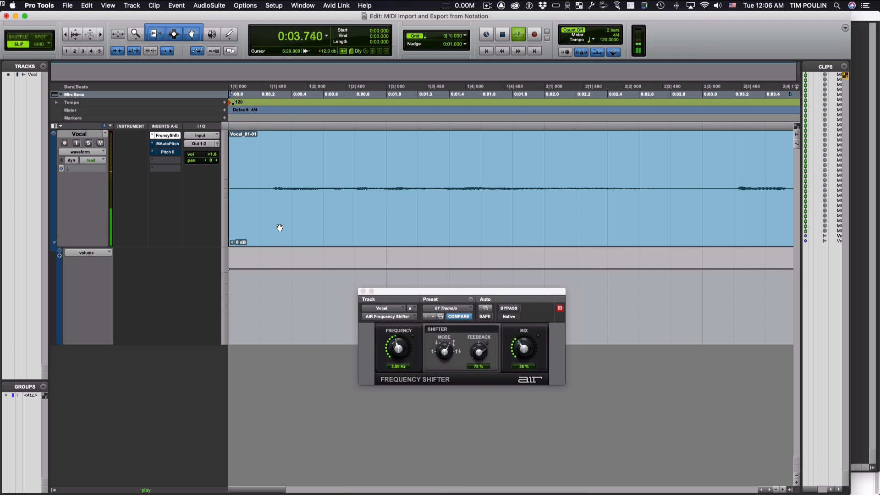
pyautogui.press('super+bracketleft')
pyautogui.press('space')
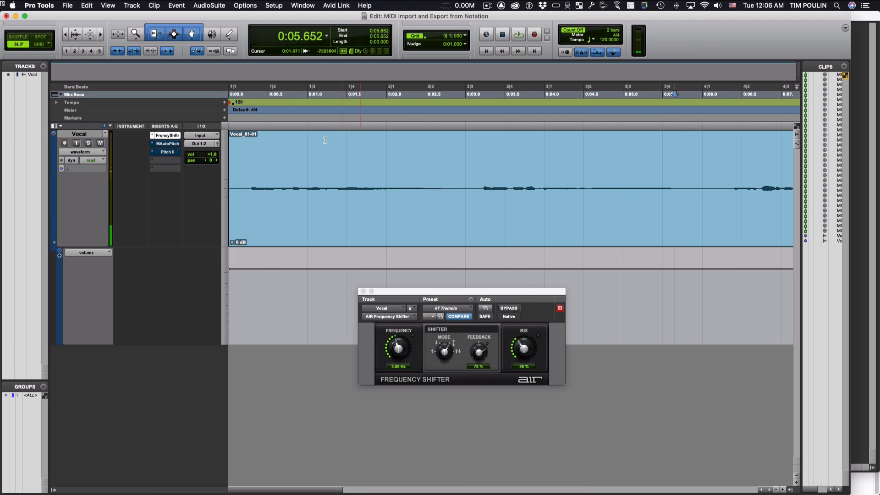
pyautogui.moveTo(248, 178); pyautogui.dragTo(453, 238)
pyautogui.press('space')
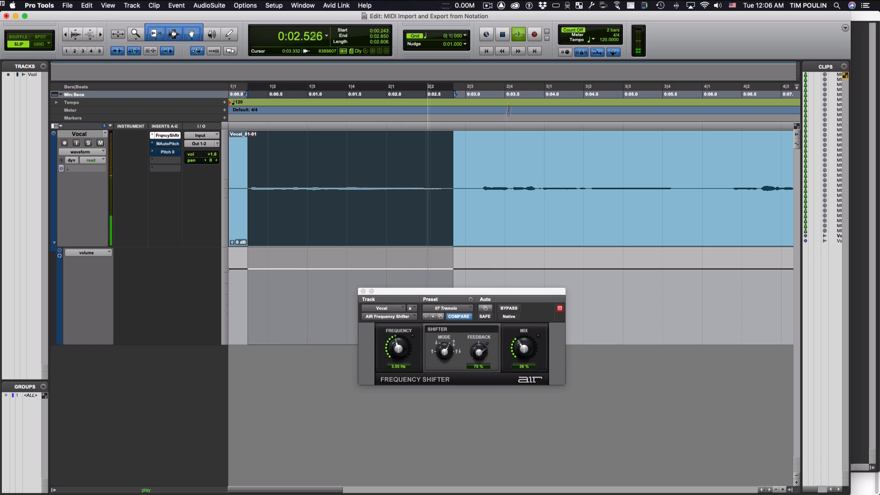
# Set the AIR Frequency Shifter's mix to 17% and its frequency to 4.37 Hz while the first phrase plays
pyautogui.moveTo(524, 349); pyautogui.dragTo(527, 304)
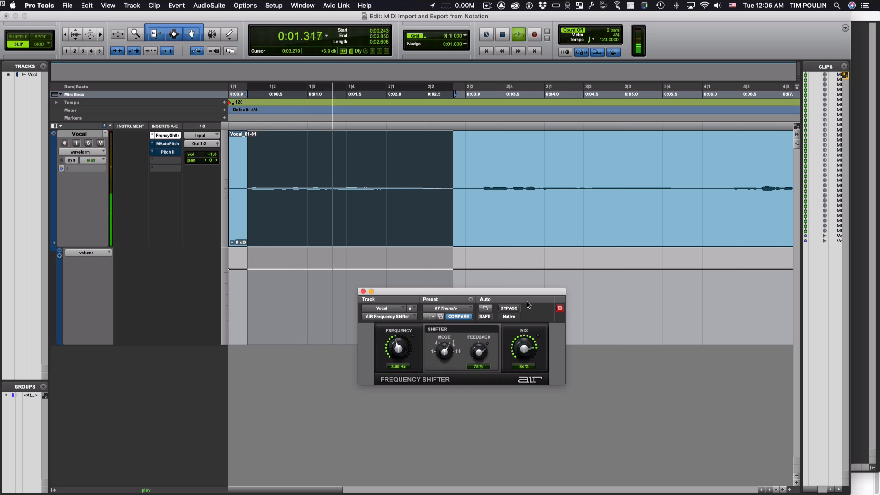
pyautogui.moveTo(526, 343); pyautogui.dragTo(521, 390)
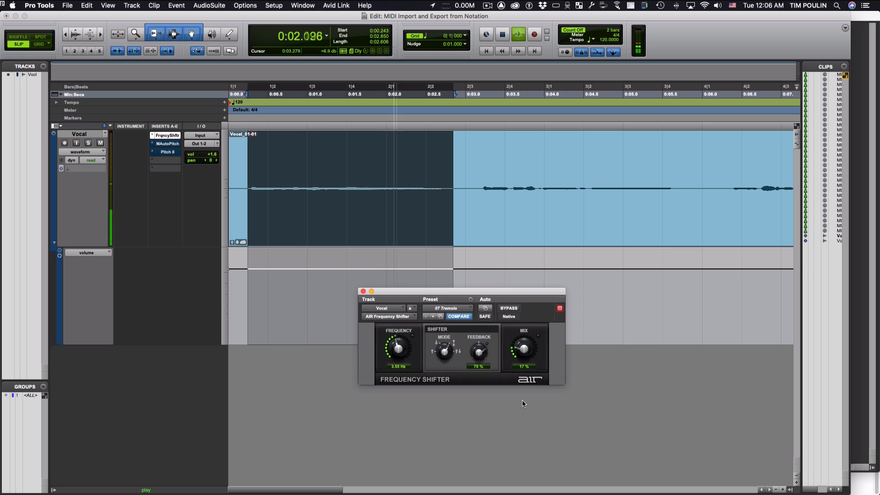
pyautogui.moveTo(398, 351)
pyautogui.mouseDown()
pyautogui.moveTo(399, 342)
pyautogui.moveTo(399, 349)
pyautogui.mouseUp()
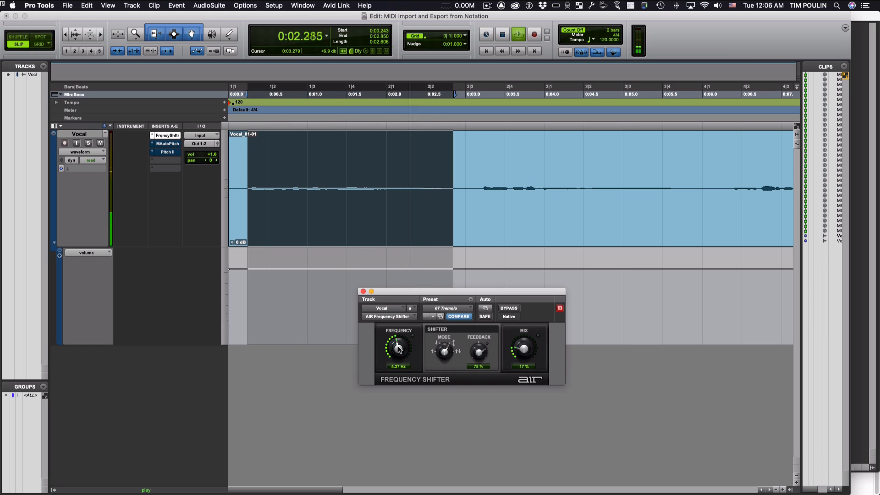
# Stop playback, close the AIR Frequency Shifter and open the Vocal track's Pitch II plug-in
pyautogui.press('space')
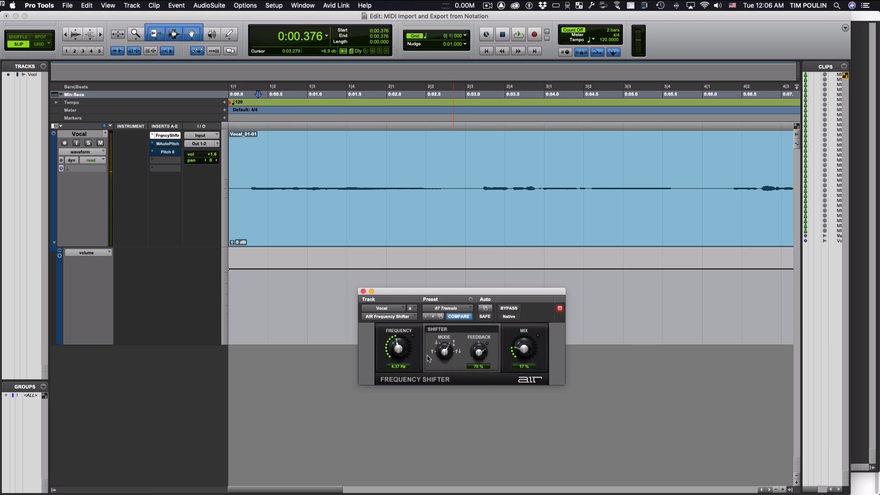
pyautogui.click(363, 292)
pyautogui.click(168, 153)
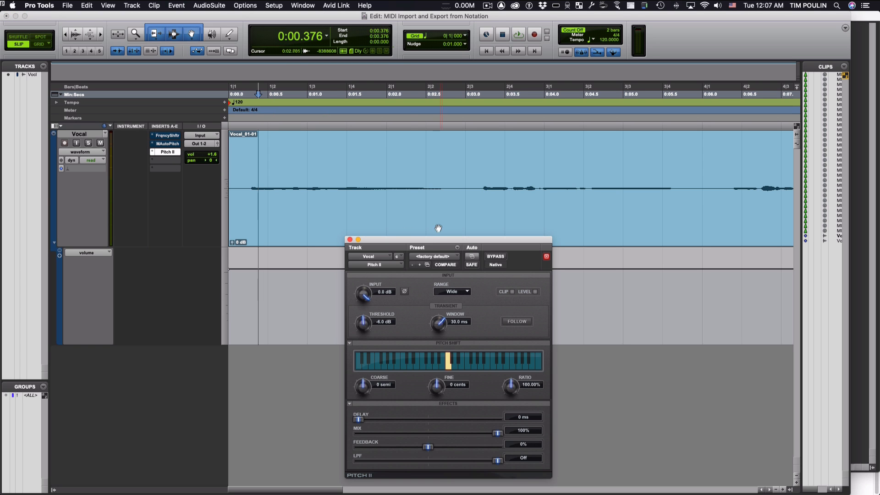
pyautogui.moveTo(429, 240); pyautogui.dragTo(433, 228)
# Switch to Chrome to review the list of discussion questions, and return to Pro Tools with the Pitch II window moved clear of the vocal phrase
pyautogui.press('super+Tab')
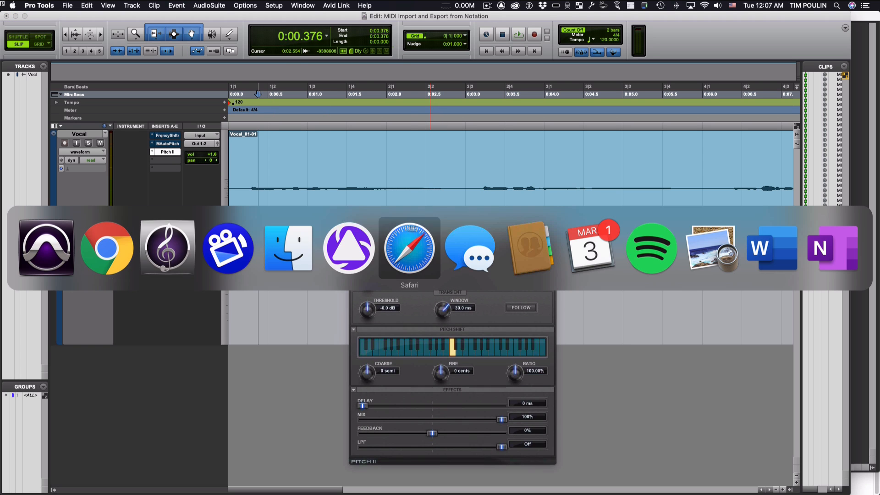
pyautogui.click(117, 243)
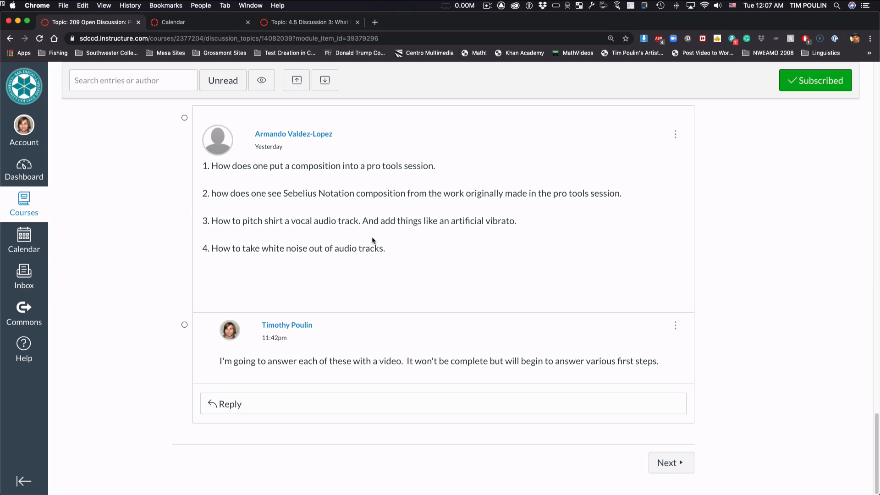
pyautogui.press('super+Tab')
pyautogui.moveTo(474, 219); pyautogui.dragTo(498, 215)
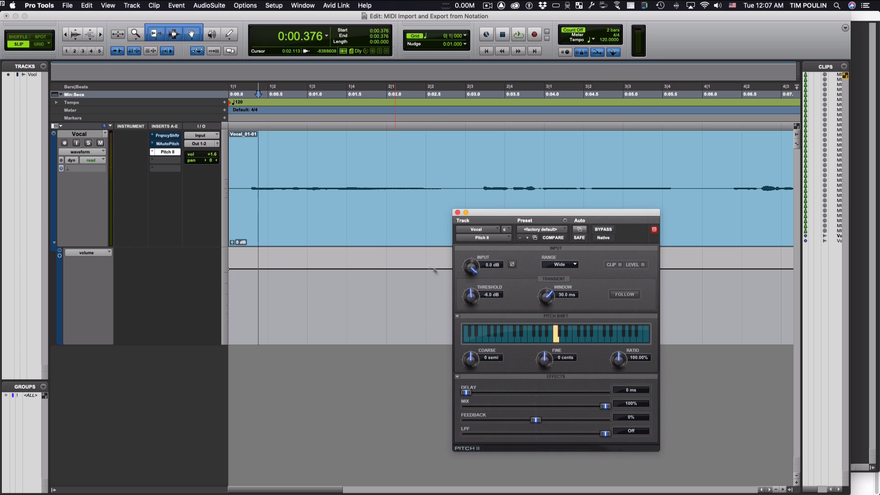
# Select and play the first vocal phrase while trying Pitch II shifts of 4 semitones up and to a lower note
pyautogui.press('space')
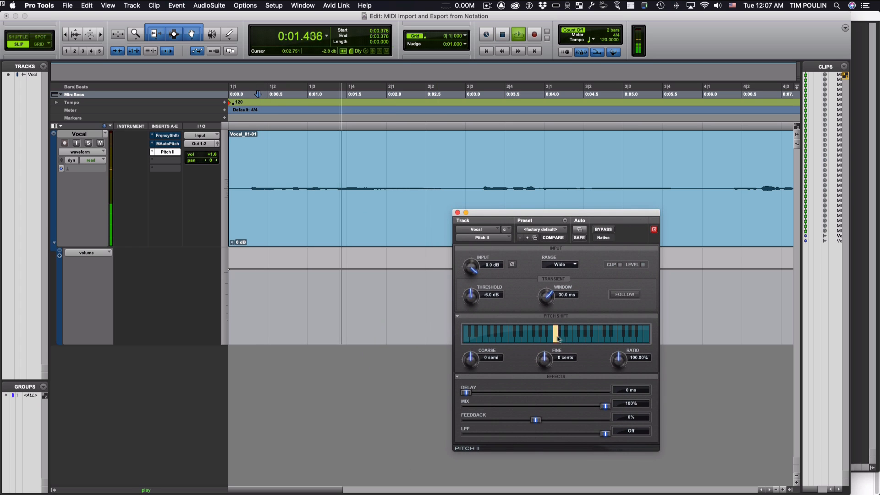
pyautogui.press('space')
pyautogui.moveTo(247, 183); pyautogui.dragTo(453, 182)
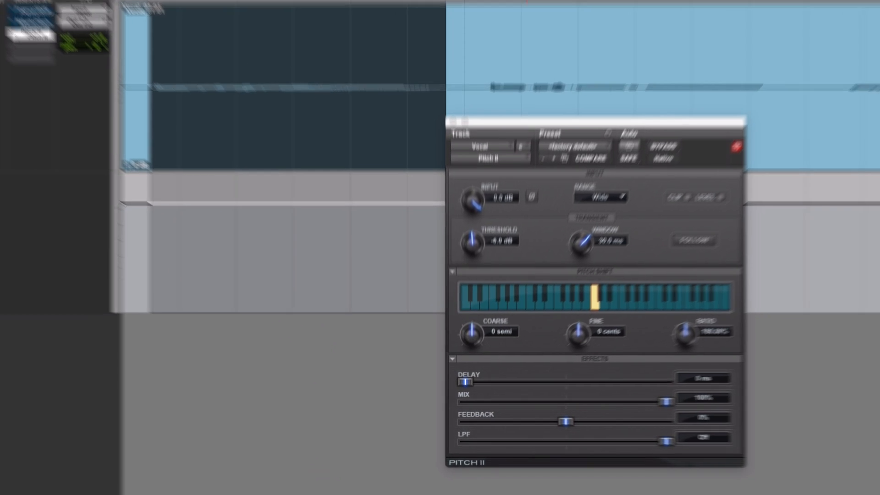
pyautogui.press('space')
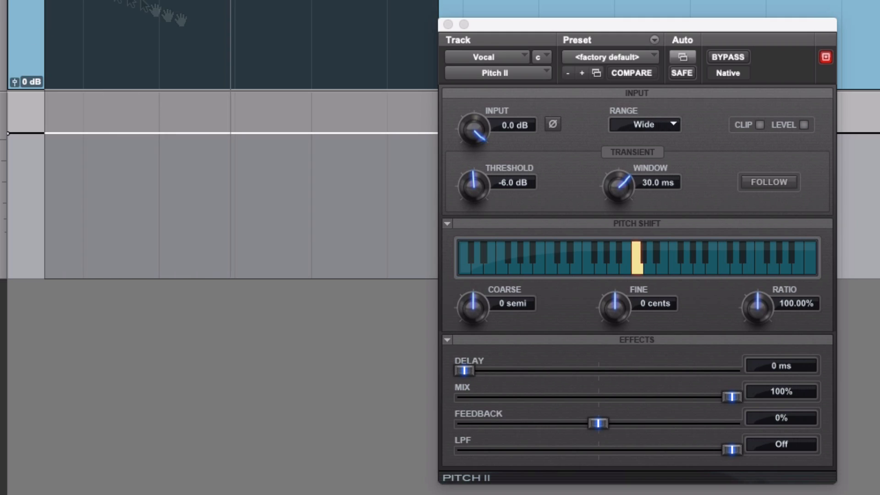
pyautogui.click(660, 266)
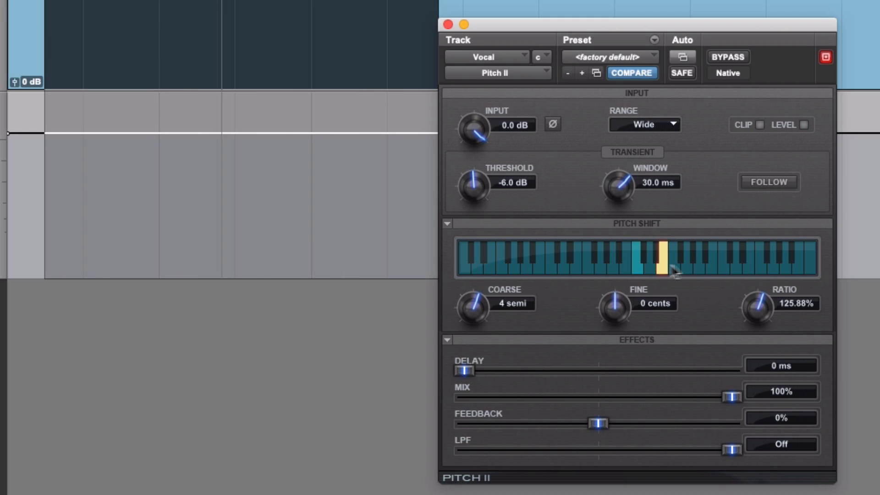
pyautogui.click(562, 266)
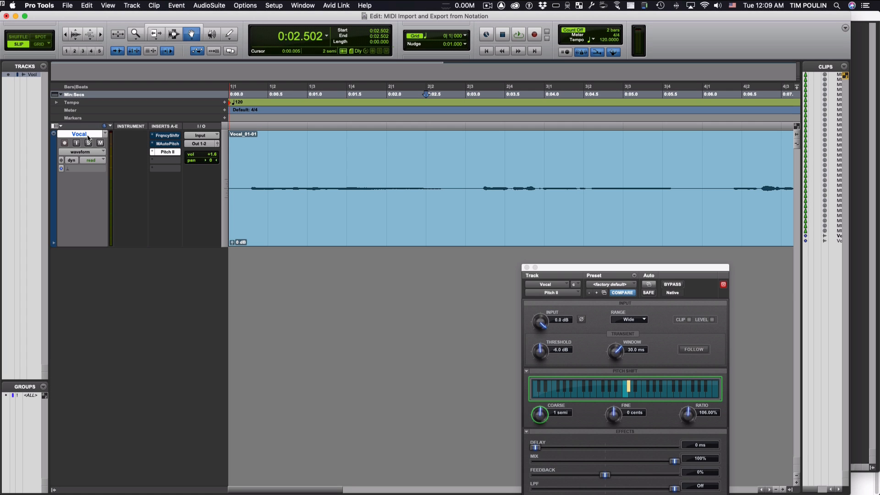
# Duplicate the Vocal track once with all its data and set the duplicate's Pitch II coarse shift to 4 semitones
pyautogui.rightClick(82, 134)
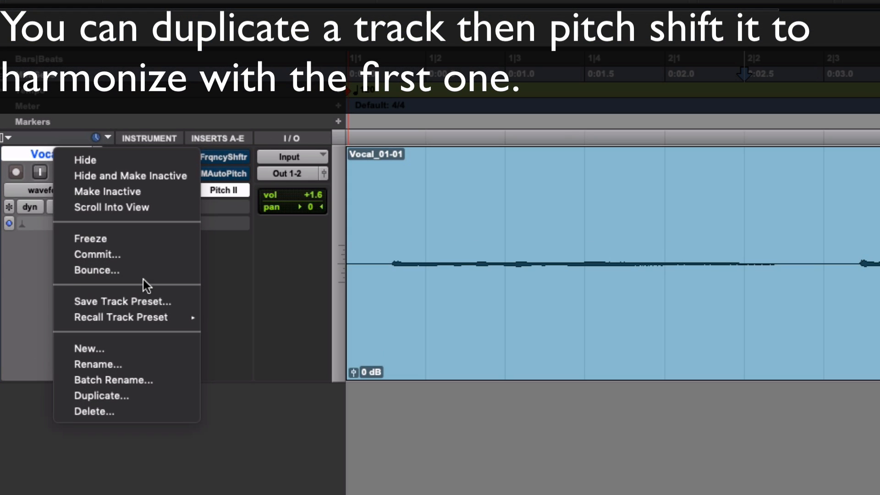
pyautogui.click(145, 395)
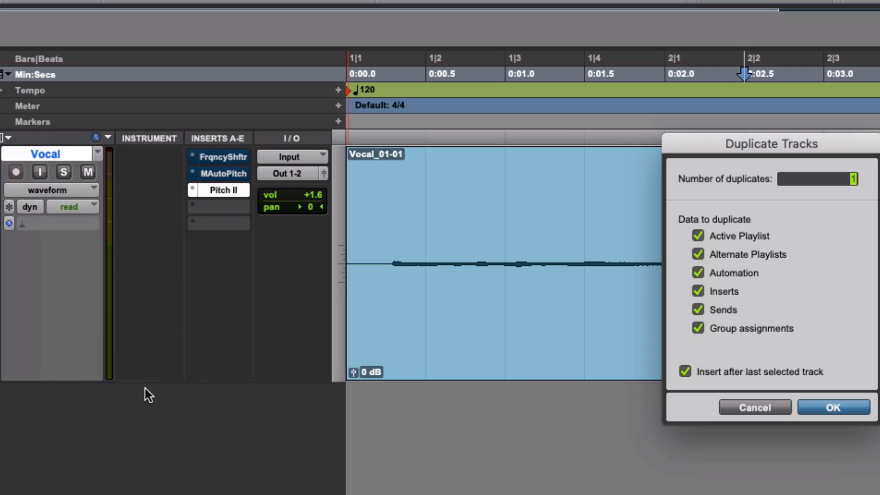
pyautogui.click(832, 408)
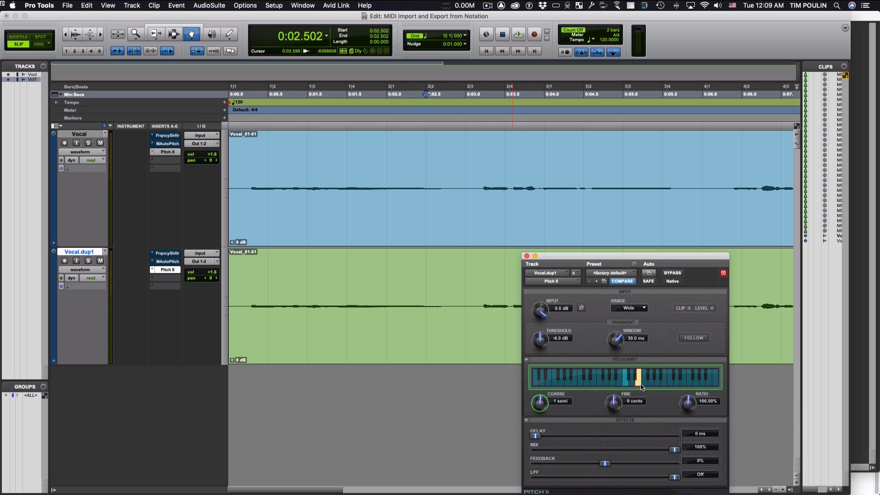
pyautogui.click(641, 388)
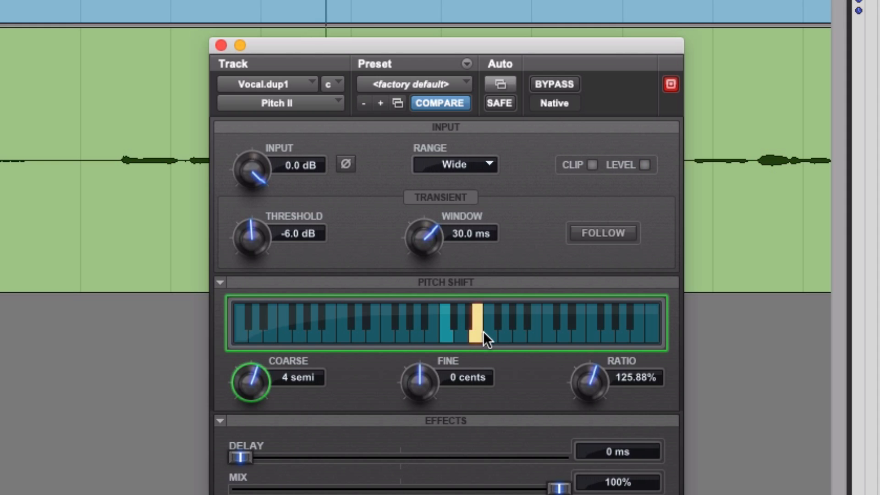
pyautogui.click(484, 332)
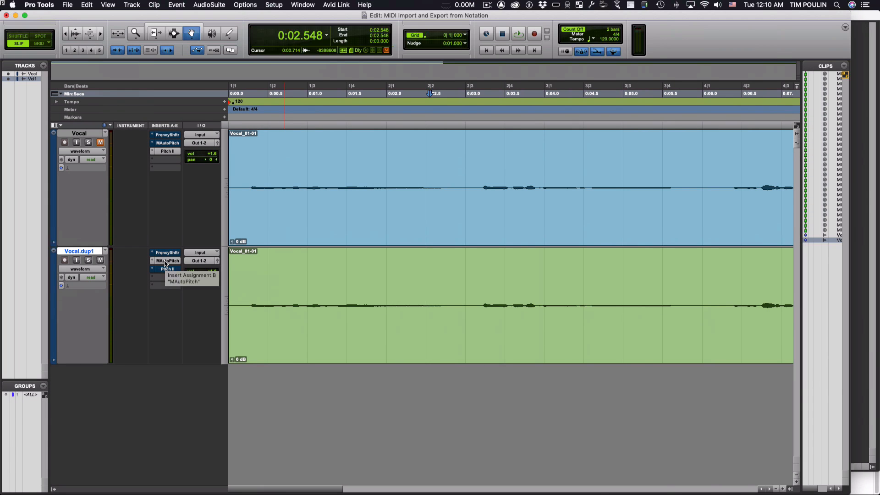
# Open MAutoPitch on the Vocal.dup1 track and play the duplicate to observe its pitch detection
pyautogui.click(165, 261)
pyautogui.moveTo(586, 224); pyautogui.dragTo(475, 87)
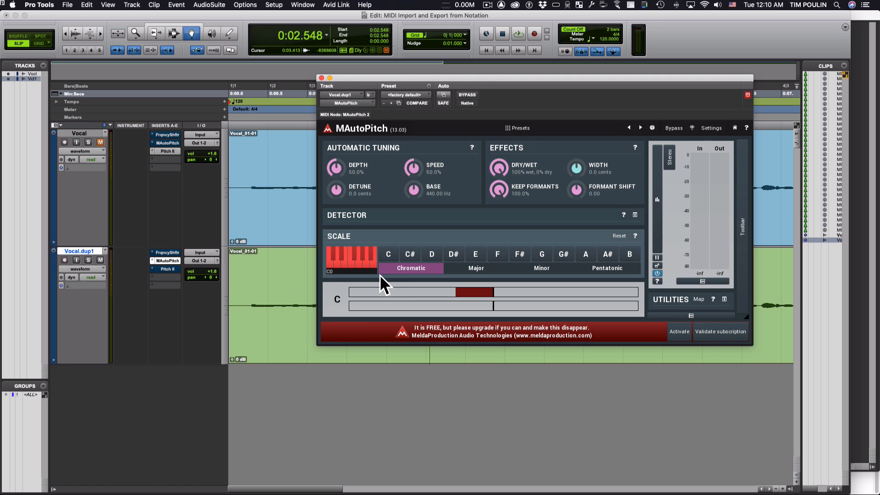
pyautogui.press('space')
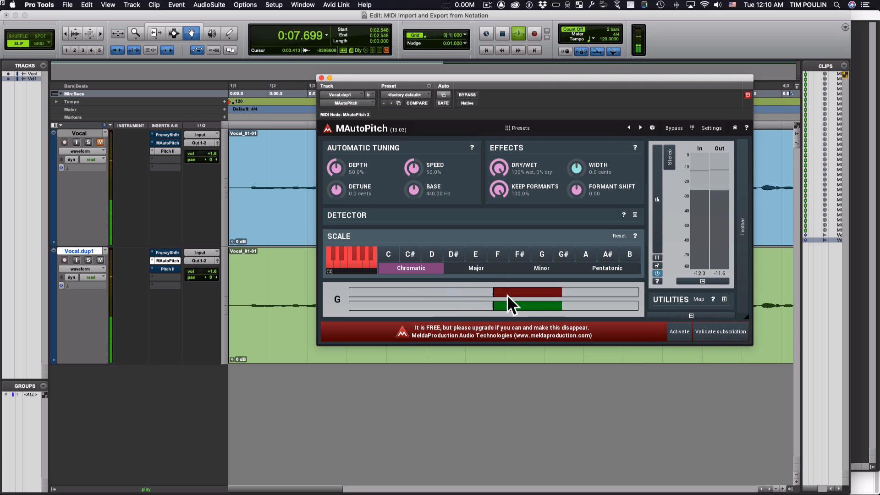
pyautogui.press('space')
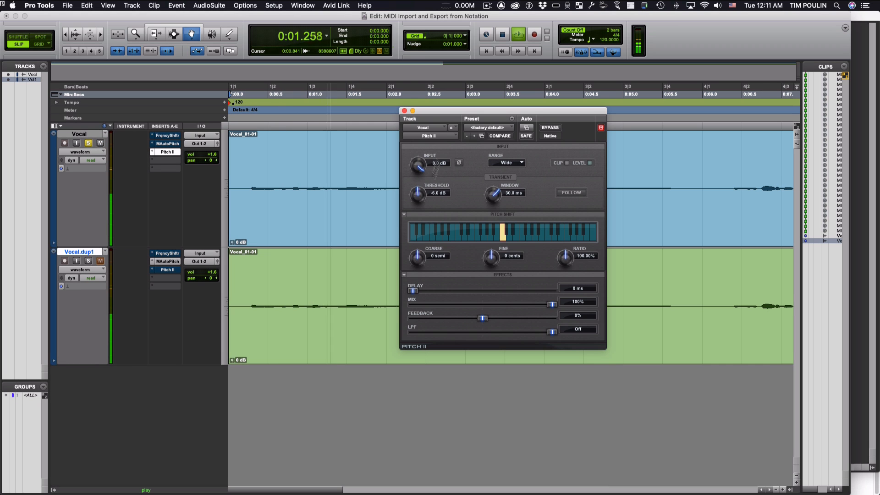
# Stop playback and close the Vocal track's Pitch II window
pyautogui.press('space')
pyautogui.moveTo(449, 112); pyautogui.dragTo(462, 151)
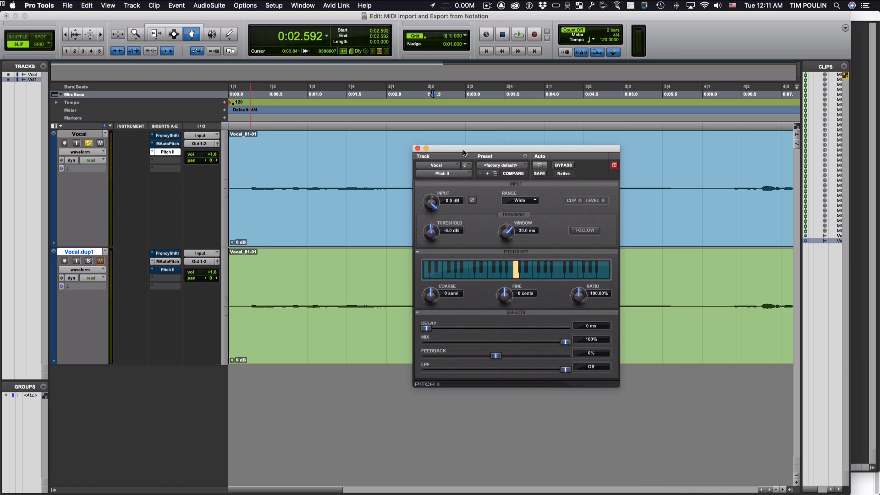
pyautogui.moveTo(484, 155); pyautogui.dragTo(457, 152)
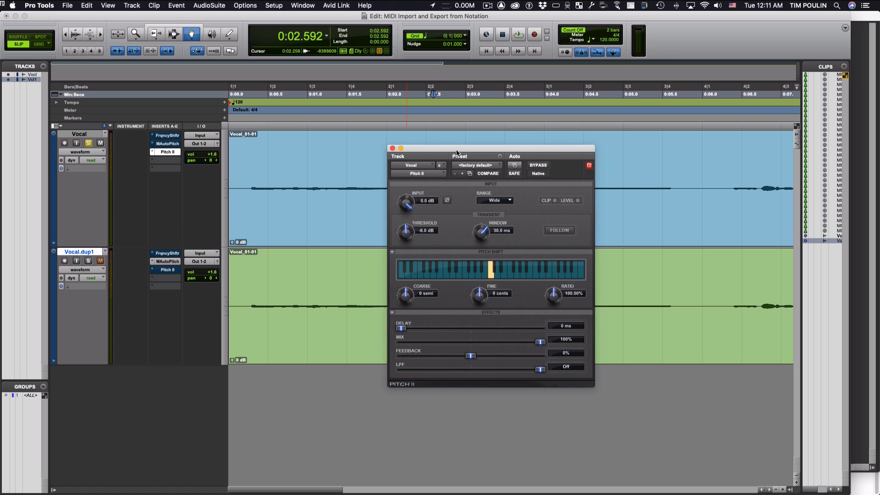
pyautogui.click(392, 148)
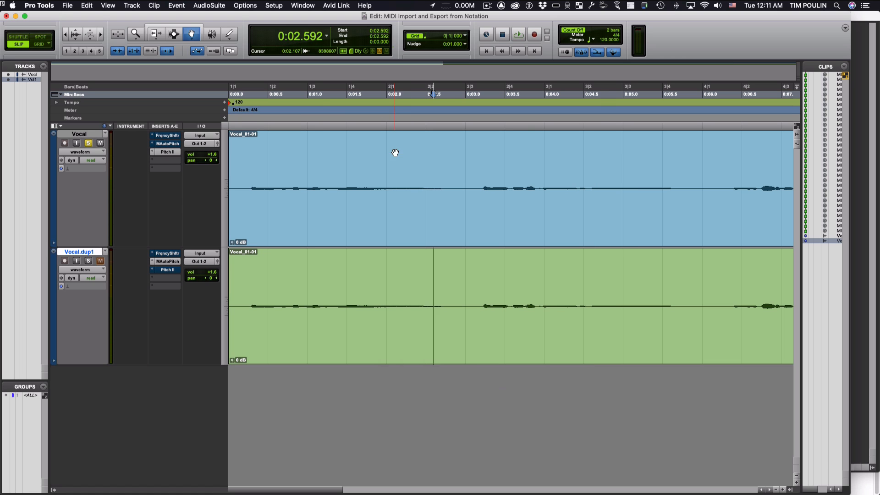
# Open MAutoPitch on the Vocal track, set its scale to Major and reposition the window
pyautogui.click(167, 144)
pyautogui.moveTo(444, 147); pyautogui.dragTo(382, 124)
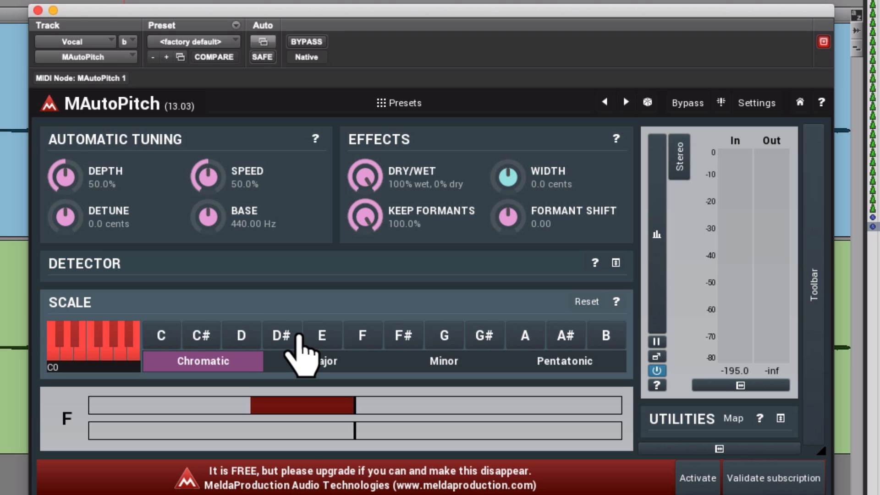
pyautogui.click(316, 361)
pyautogui.moveTo(153, 10); pyautogui.dragTo(517, 0)
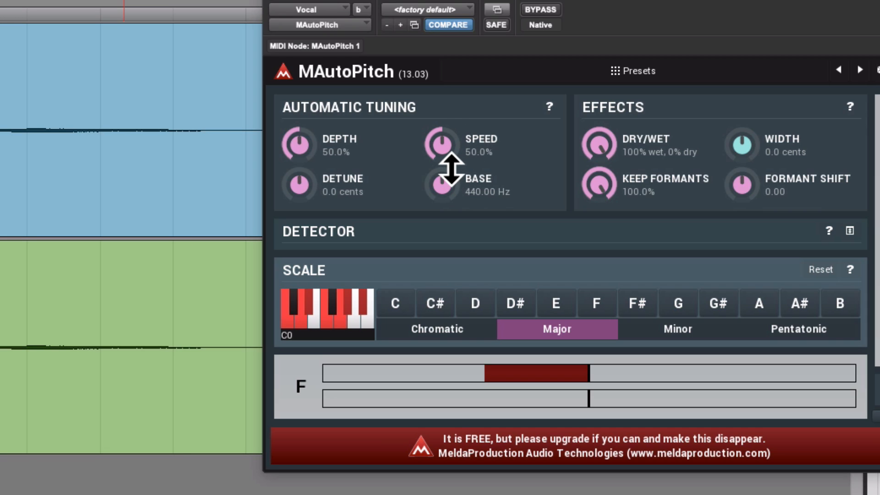
# Set MAutoPitch's automatic tuning depth and speed to 100% each and listen to the vocal
pyautogui.moveTo(336, 158); pyautogui.dragTo(337, 132)
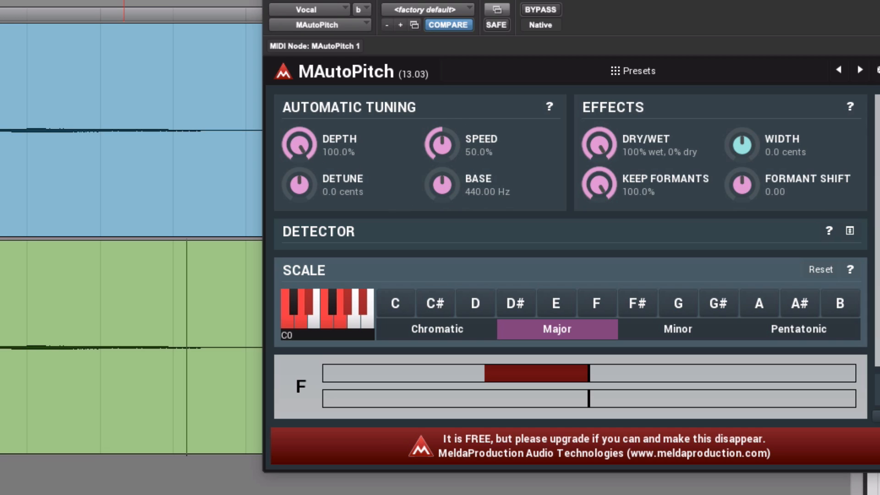
pyautogui.moveTo(448, 137); pyautogui.dragTo(448, 114)
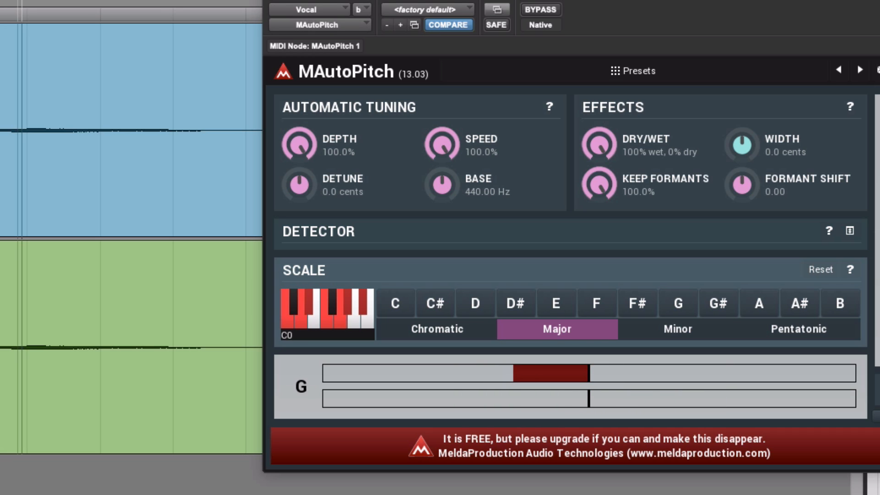
pyautogui.moveTo(553, 0); pyautogui.dragTo(417, 140)
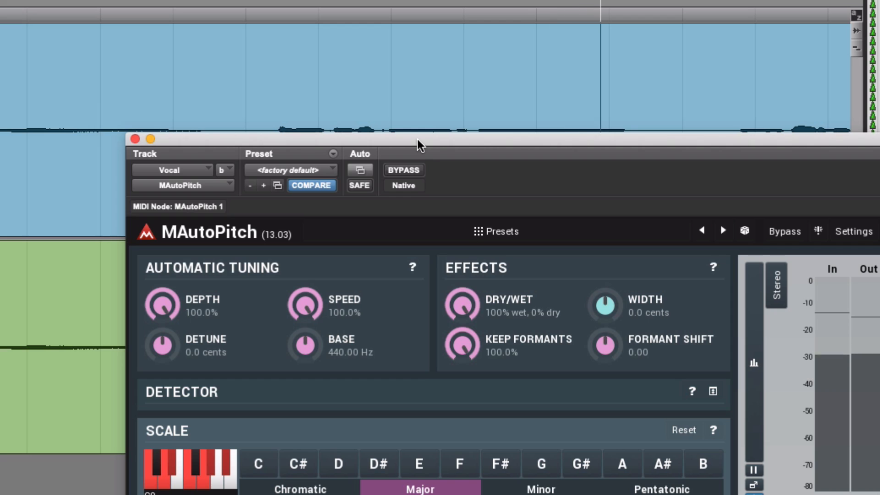
# Stop playback, reduce MAutoPitch's automatic tuning speed to 53.6% and lower its depth
pyautogui.press('space')
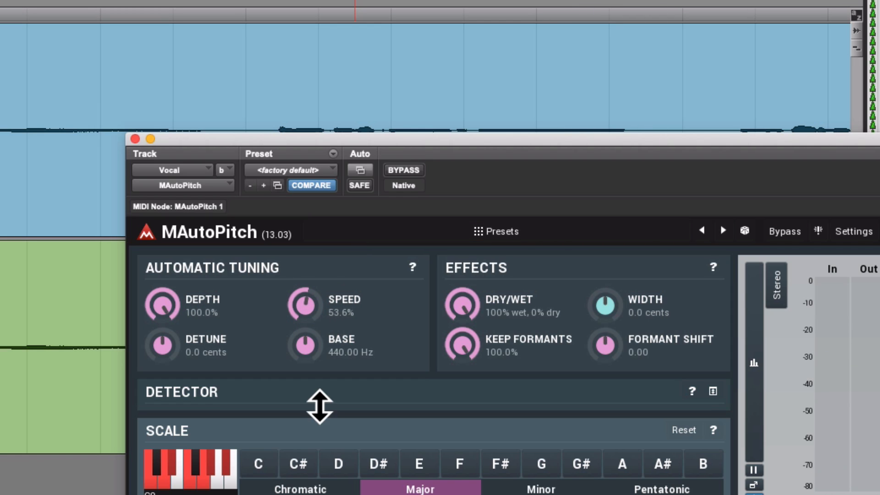
pyautogui.moveTo(174, 316); pyautogui.dragTo(174, 348)
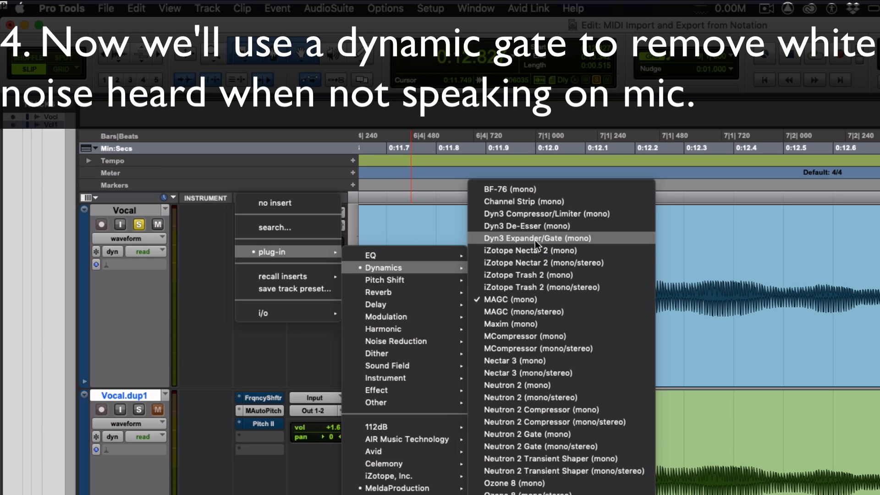
# Replace the Vocal track's MAGC insert with Dyn3 Expander/Gate (mono) and open the plug-in
pyautogui.click(536, 240)
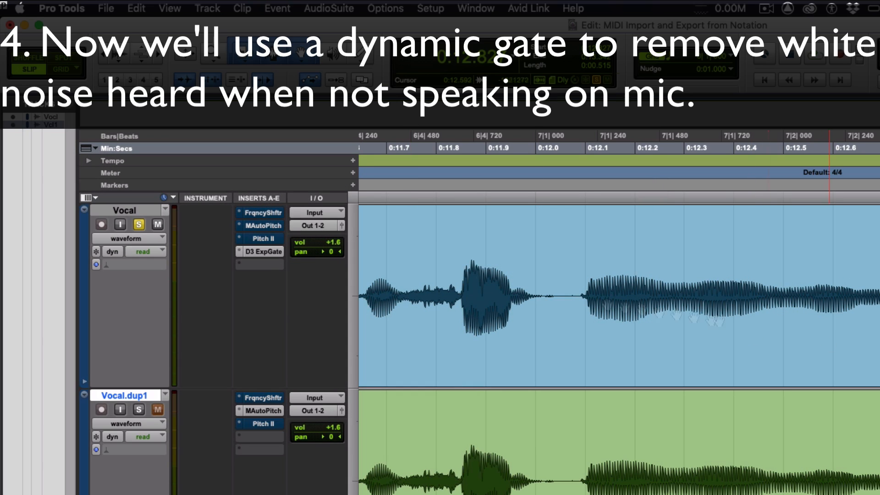
pyautogui.click(266, 252)
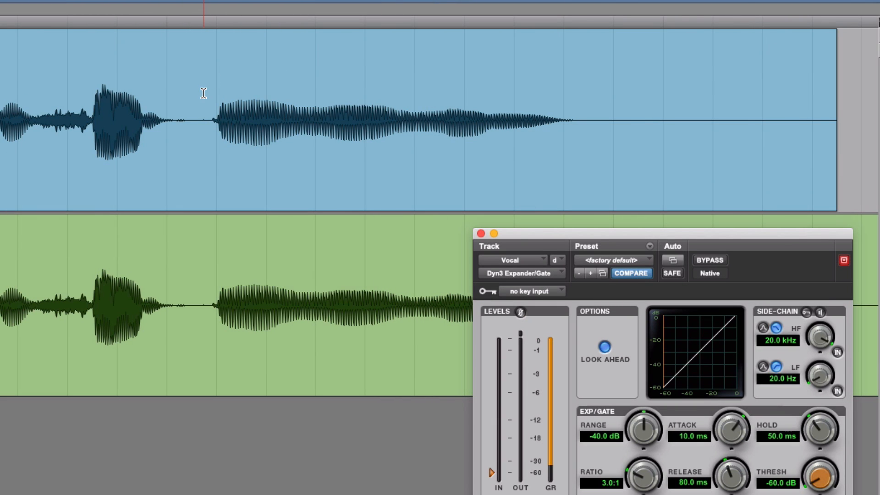
# Select the last vocal phrase with its trailing silence and play it to check the Expander/Gate's input level against the threshold marker
pyautogui.moveTo(204, 93); pyautogui.dragTo(830, 48)
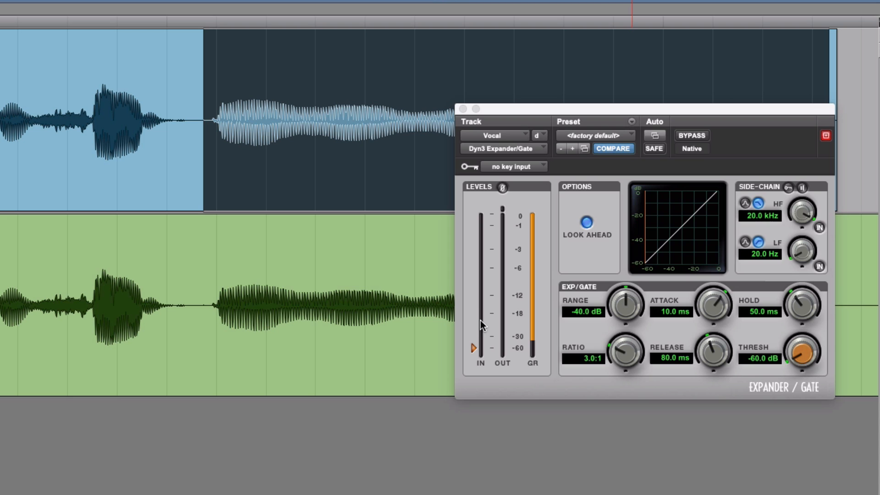
pyautogui.moveTo(535, 110); pyautogui.dragTo(559, 121)
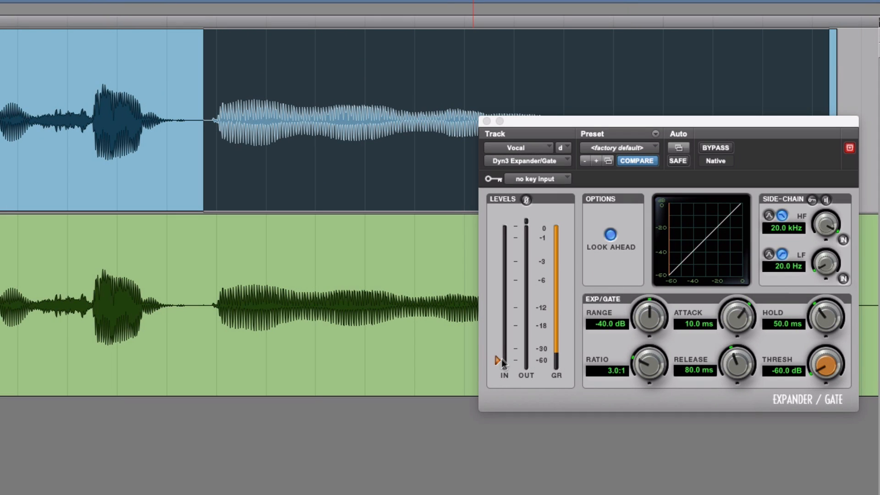
pyautogui.click(498, 361)
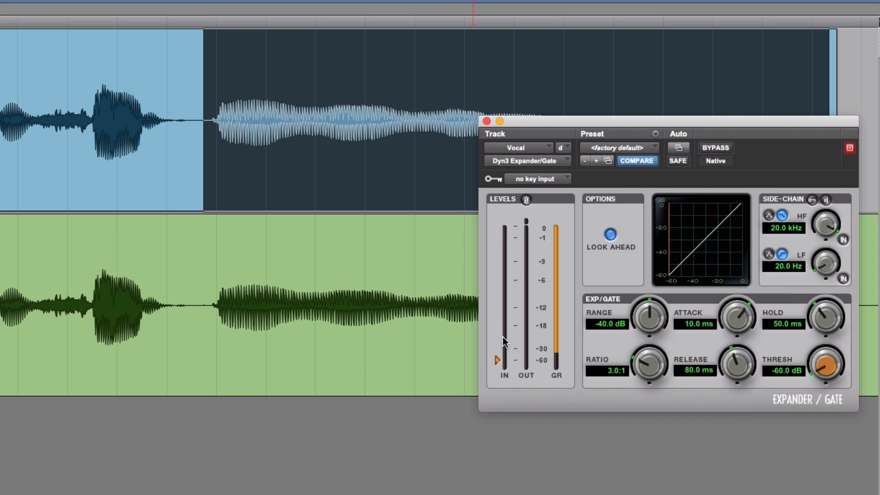
pyautogui.moveTo(570, 122); pyautogui.dragTo(514, 202)
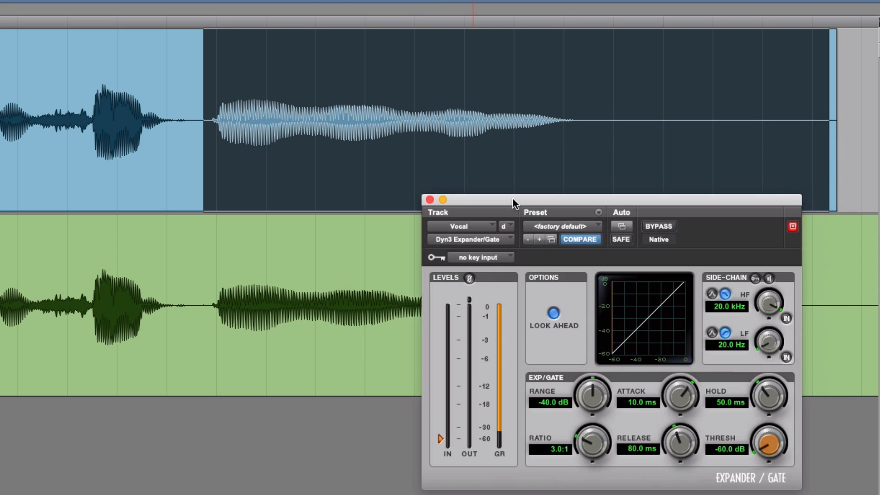
pyautogui.press('space')
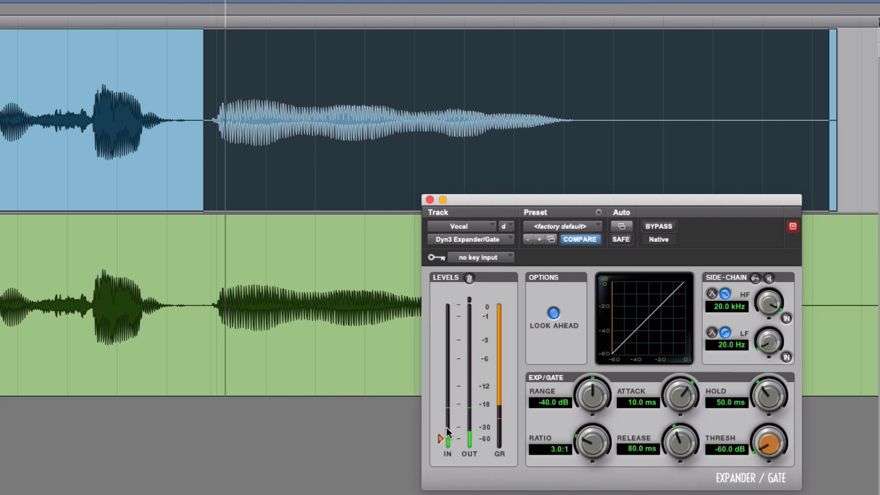
# Set the Expander/Gate threshold to -33.9 dB while the last vocal phrase plays, and stop playback
pyautogui.moveTo(440, 436); pyautogui.dragTo(442, 412)
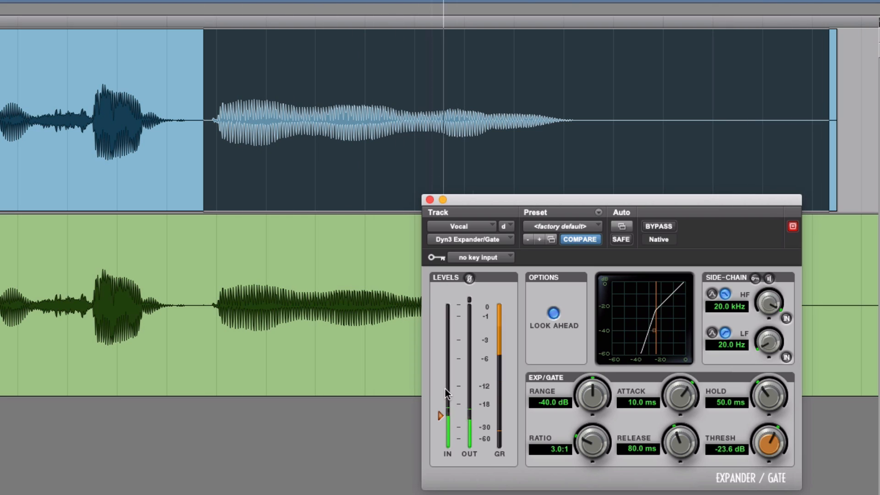
pyautogui.moveTo(440, 417); pyautogui.dragTo(440, 429)
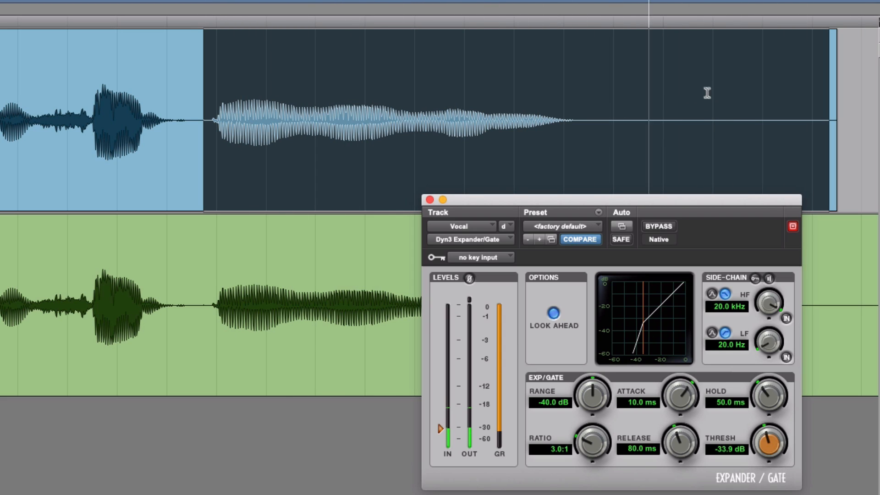
pyautogui.press('space')
# Select only the trailing silence after the last vocal phrase and play it to check the noise through the Expander/Gate
pyautogui.moveTo(584, 116); pyautogui.dragTo(837, 96)
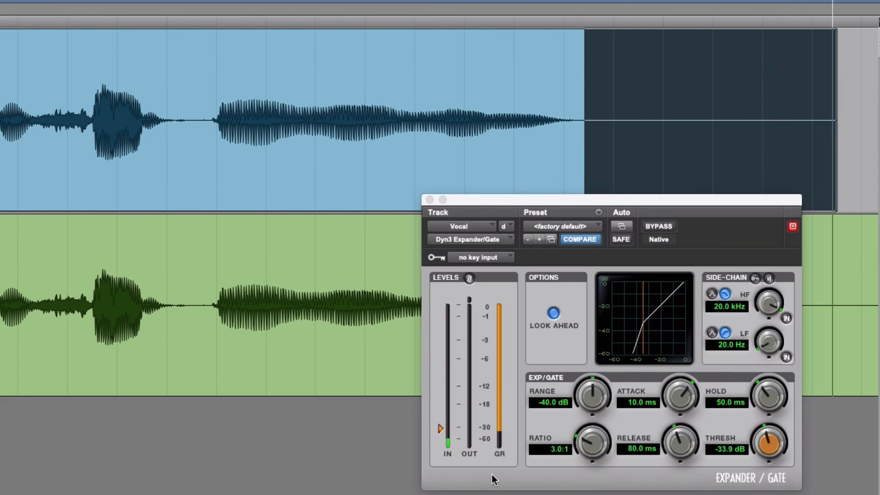
pyautogui.press('space')
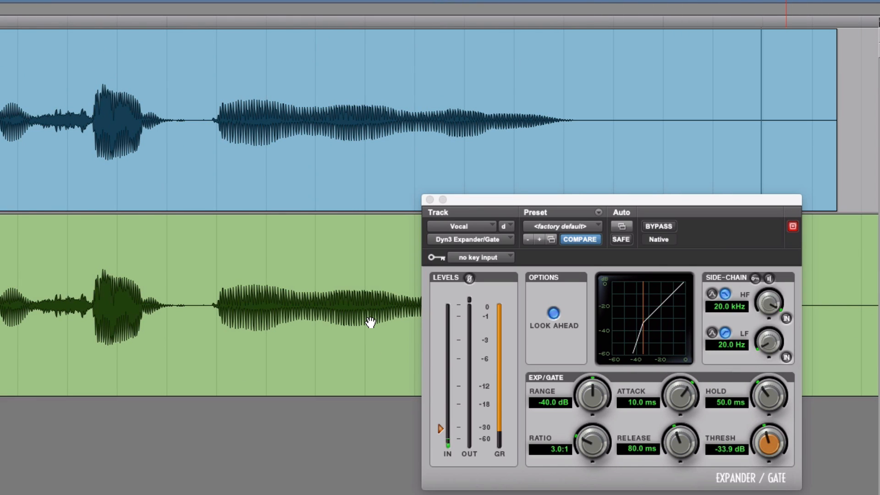
pyautogui.press('space')
# Play the Vocal track from its beginning and listen to the phrases and the pauses between them through the gate
pyautogui.press('space')
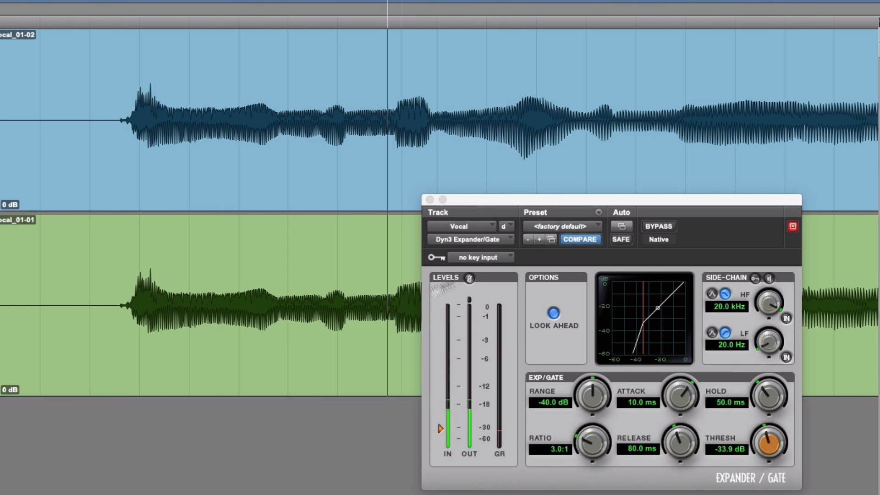
pyautogui.press('r')
pyautogui.press('r')
pyautogui.press('r')
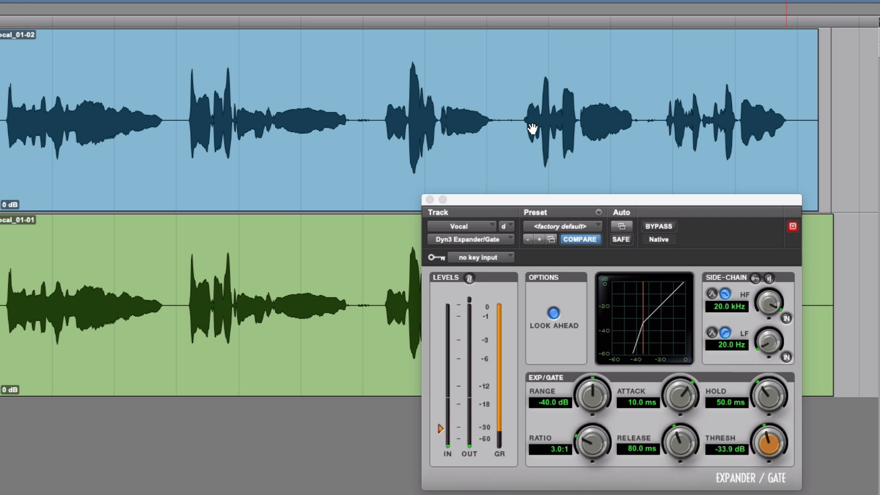
pyautogui.press('space')
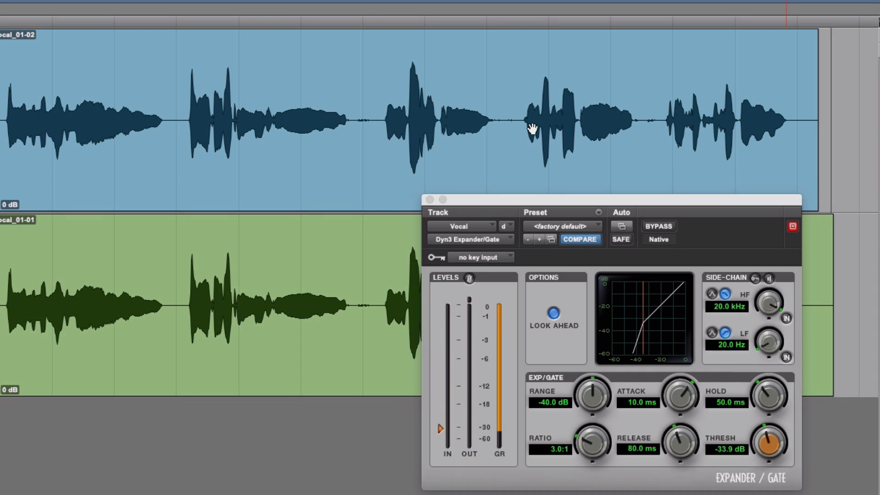